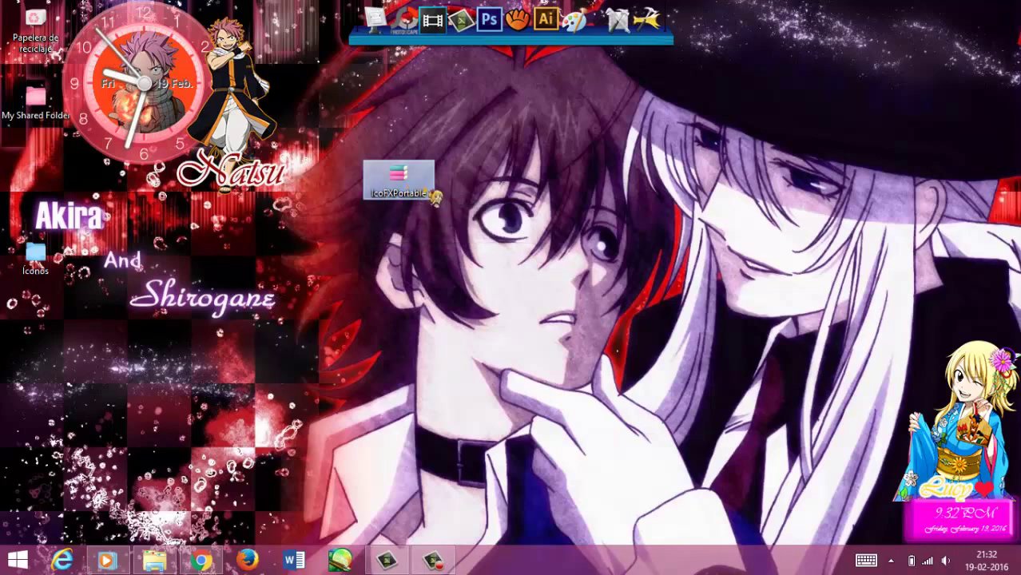
Move the IcoFXPortable desktop icon below My Shared Folder and launch Photoshop
left_click_drag(376, 185, 32, 177)
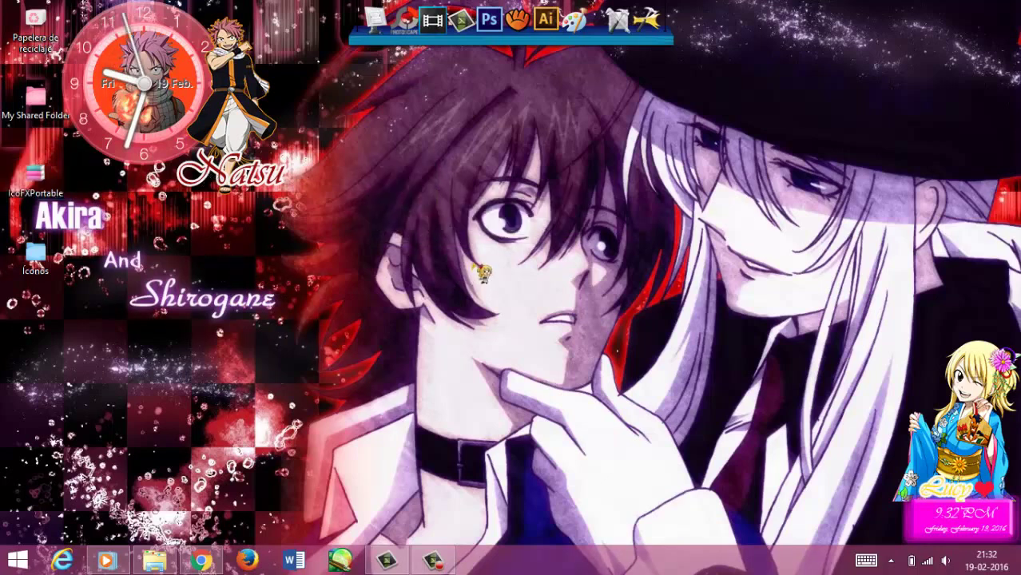
left_click(489, 22)
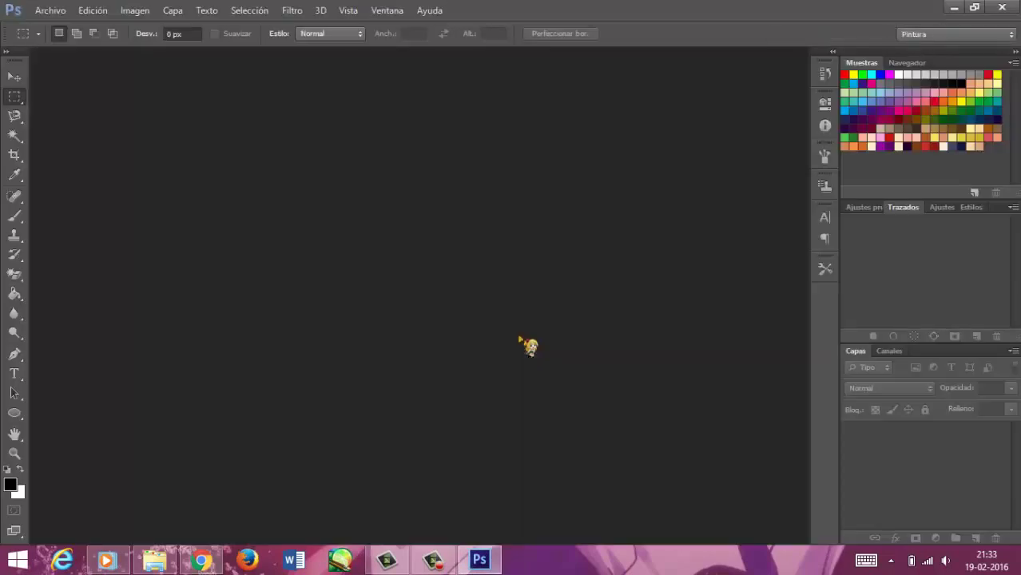
Open the Carpeta Estilo Mac.psd folder template from the Carpetas folder
left_click(59, 15)
left_click(59, 41)
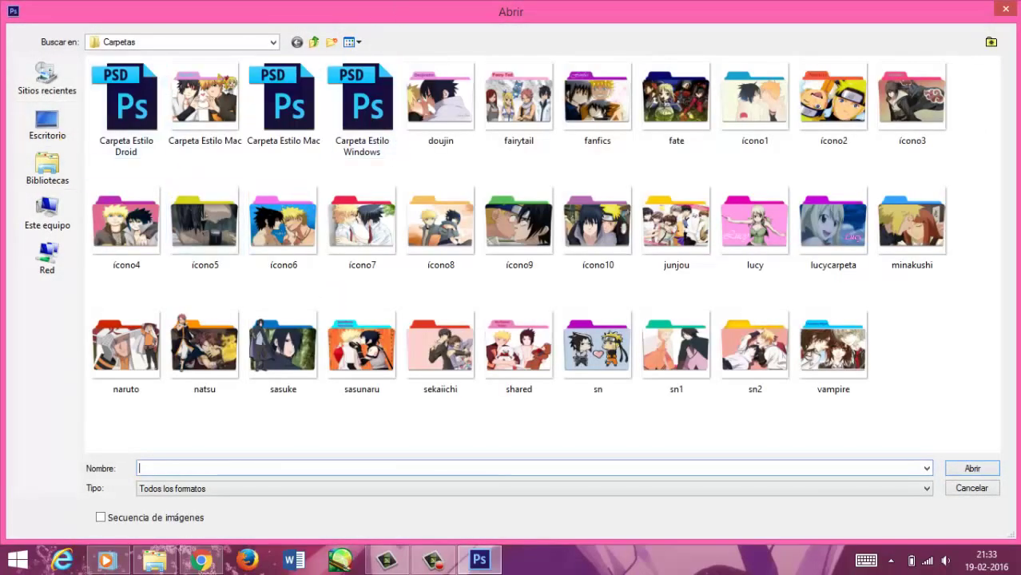
left_click(281, 121)
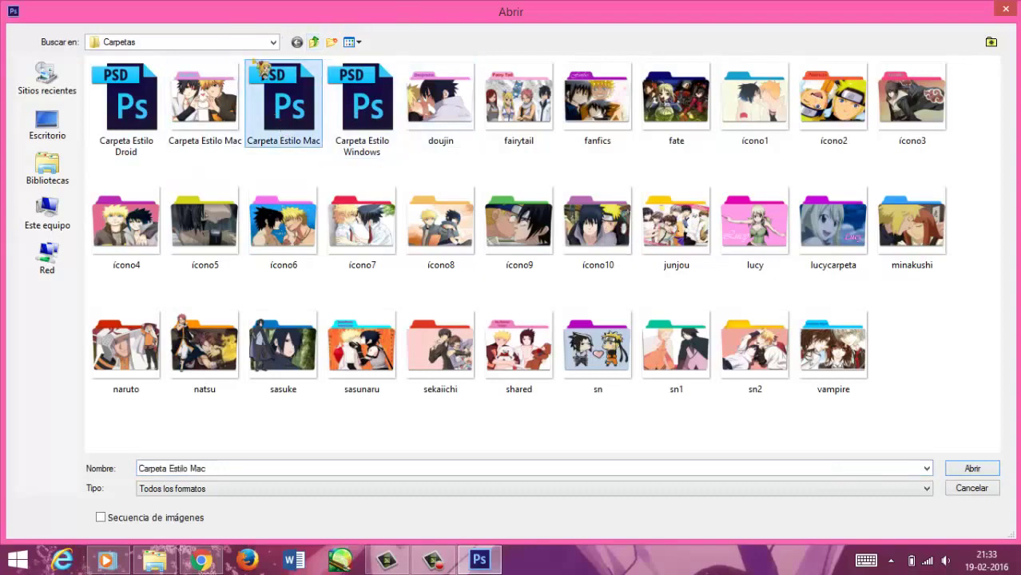
left_click(971, 470)
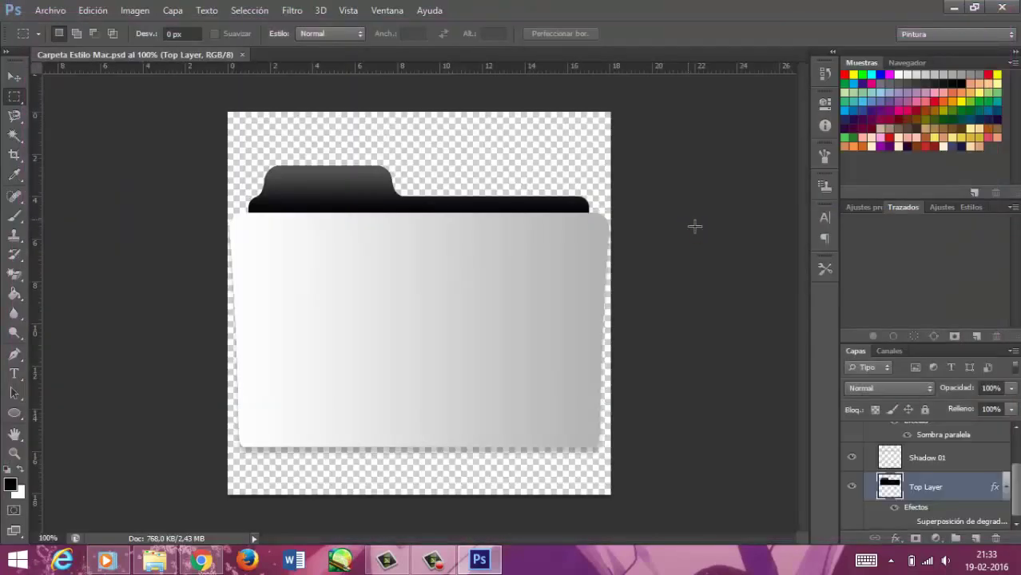
left_click(953, 8)
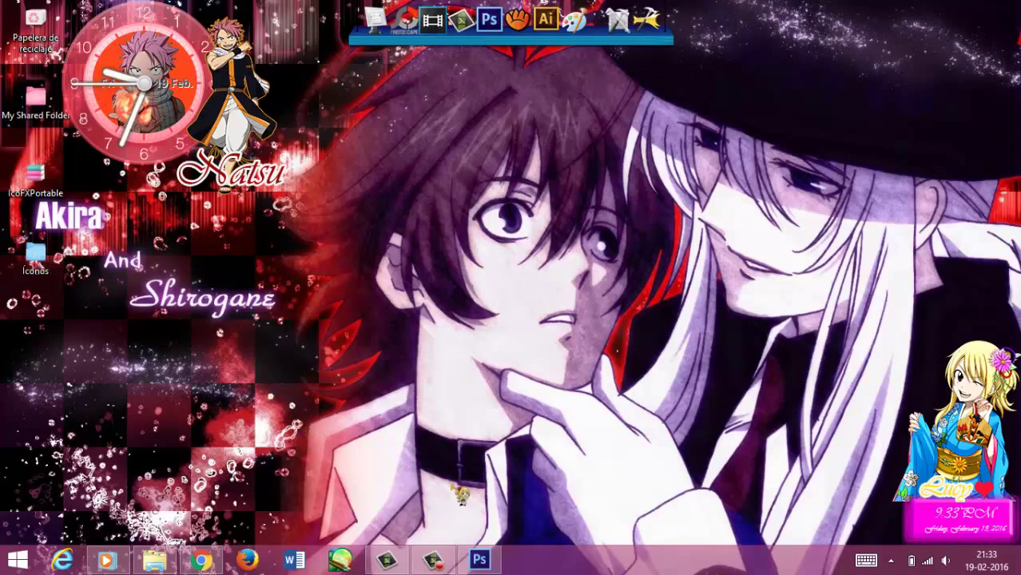
left_click(486, 564)
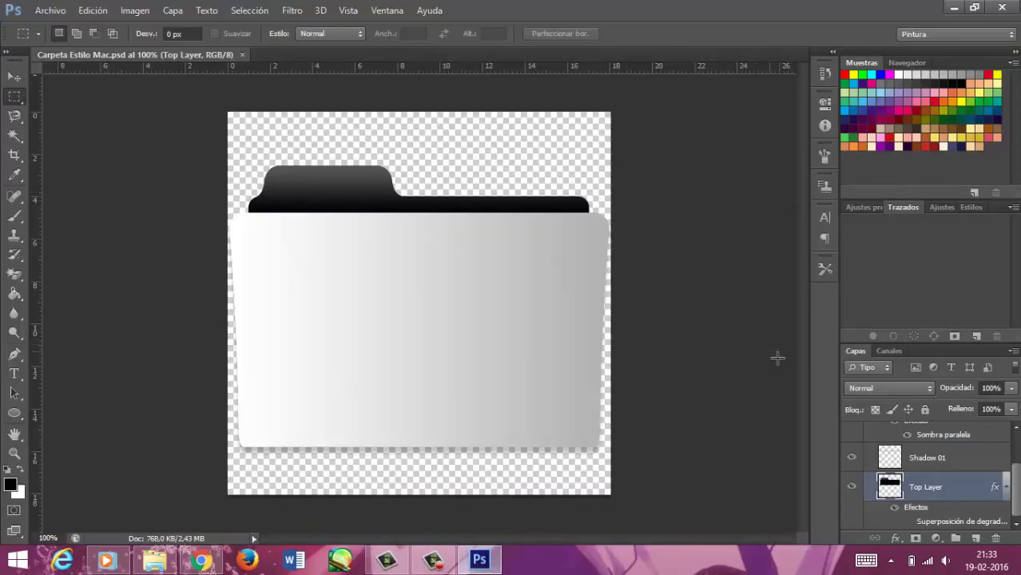
Select the Front layer in the Template group and start placing an image, browsing up to the Imágenes folder
left_click_drag(1016, 485, 1016, 446)
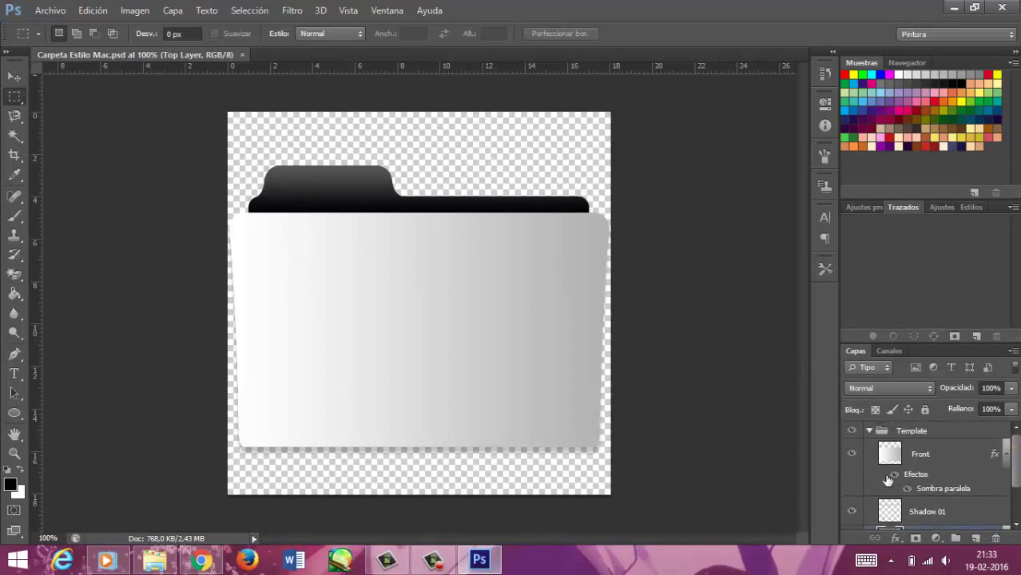
left_click(933, 461)
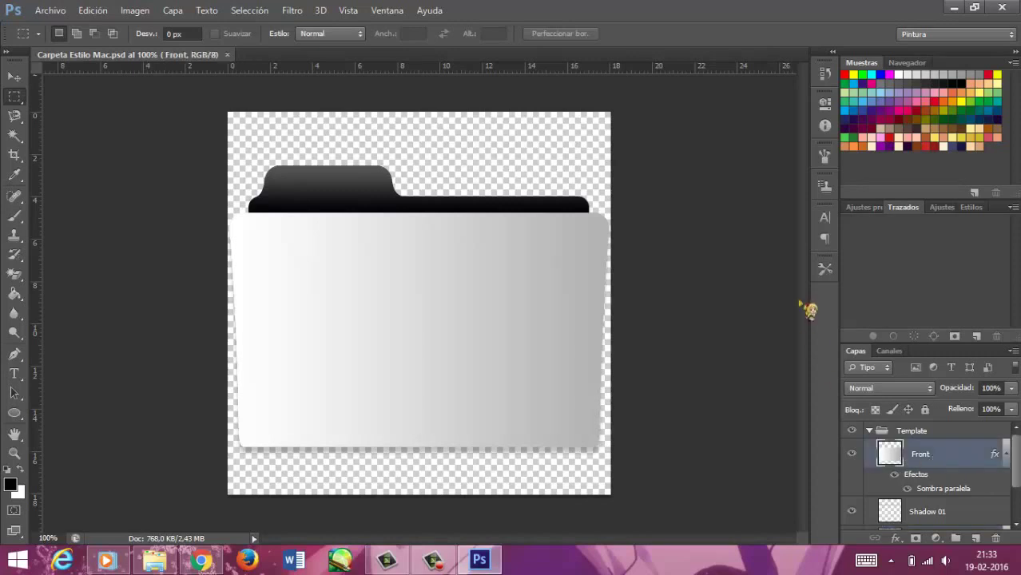
left_click(46, 10)
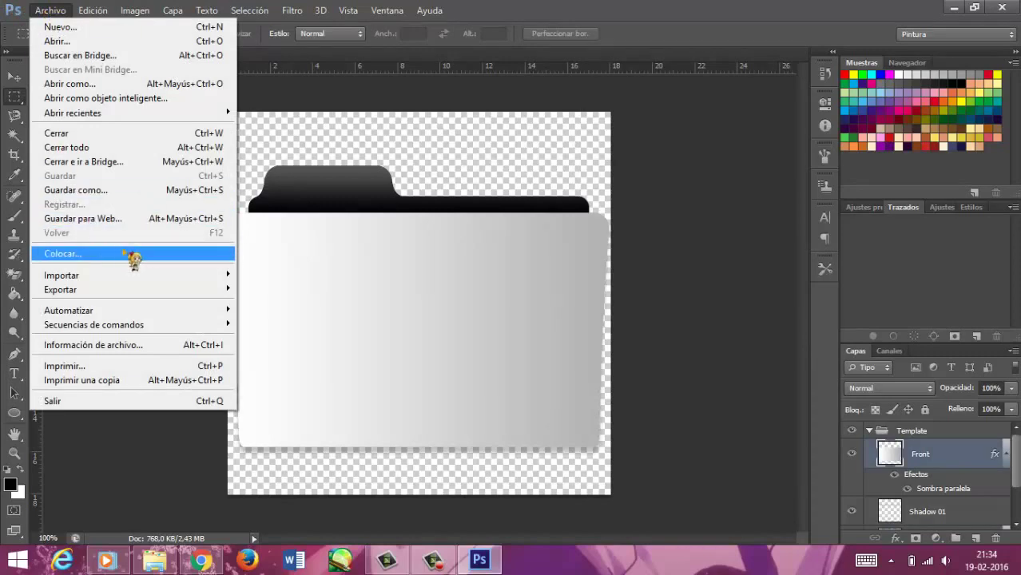
left_click(132, 256)
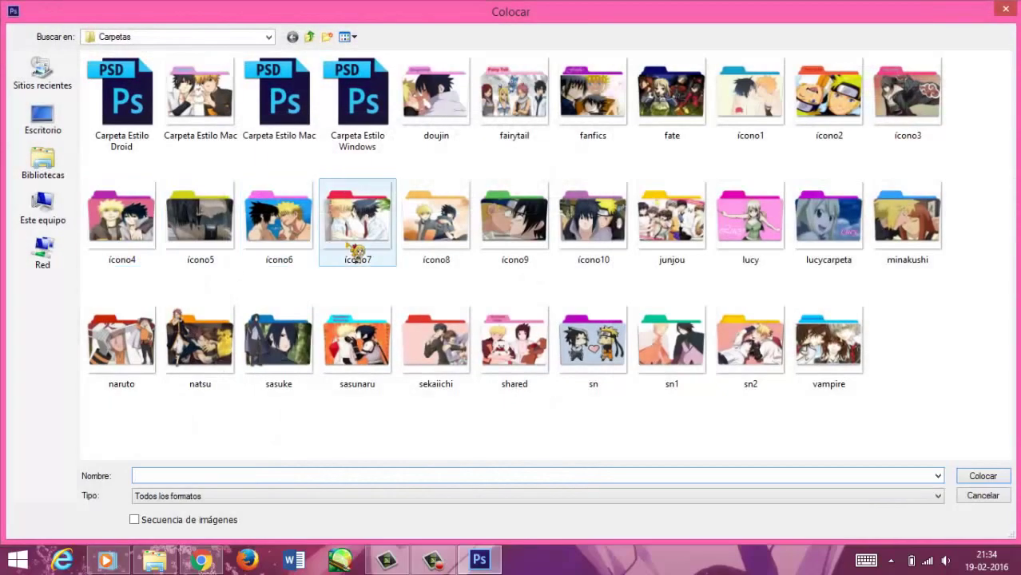
left_click(304, 38)
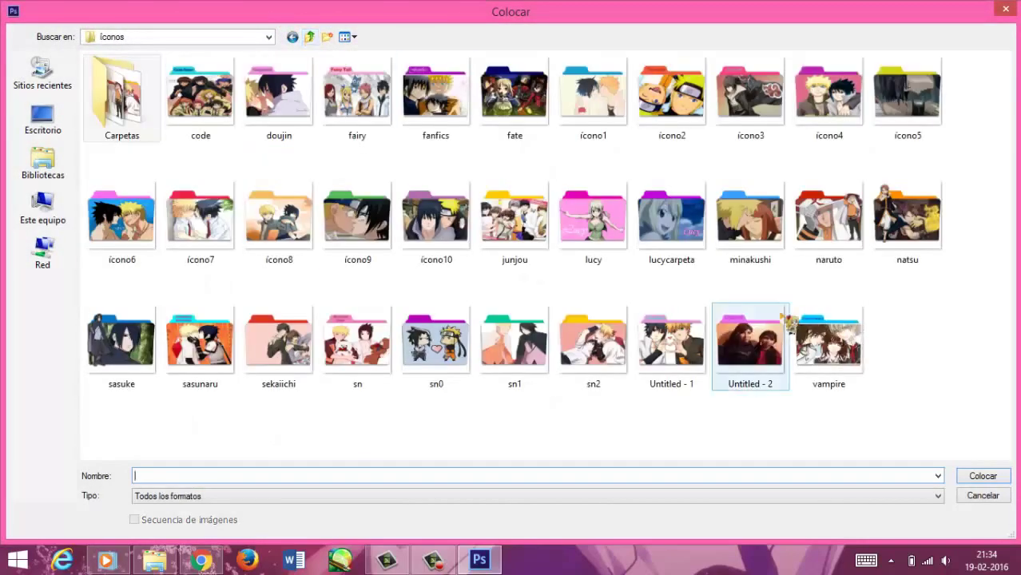
left_click(310, 36)
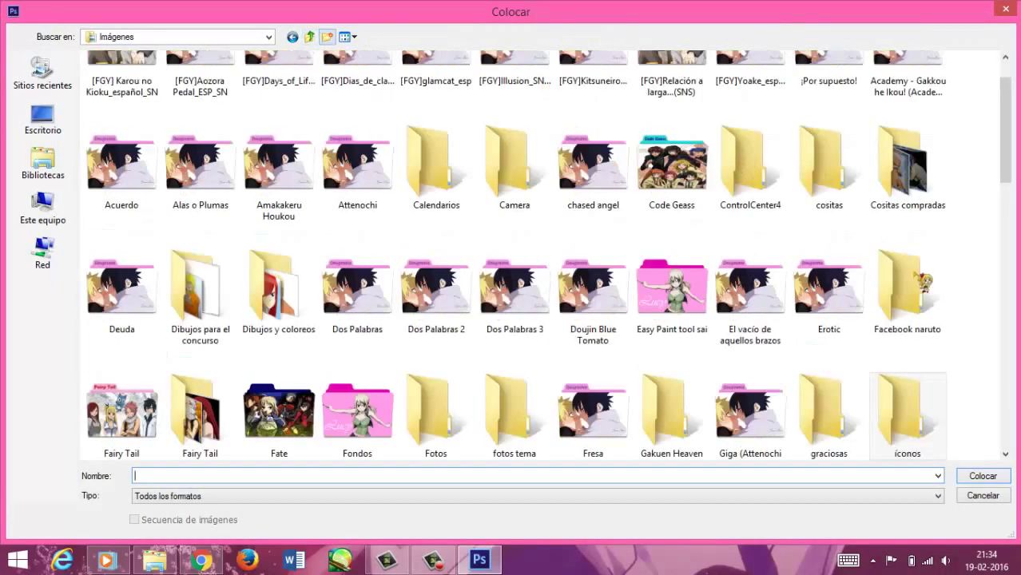
left_click(1005, 288)
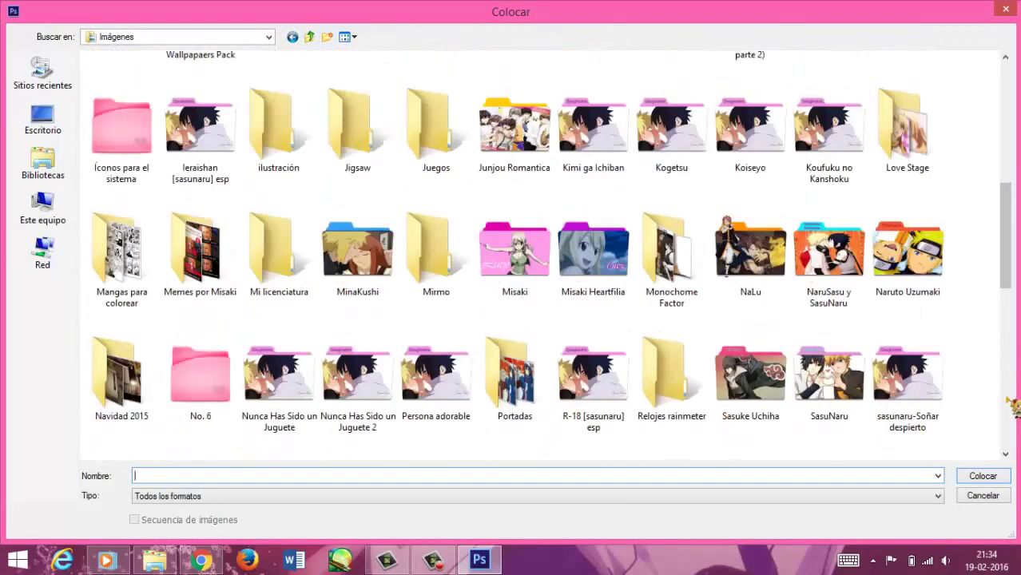
Look through the pictures in the NaruSasu y SasuNaru folder and return to the Imágenes folder
double_click(831, 287)
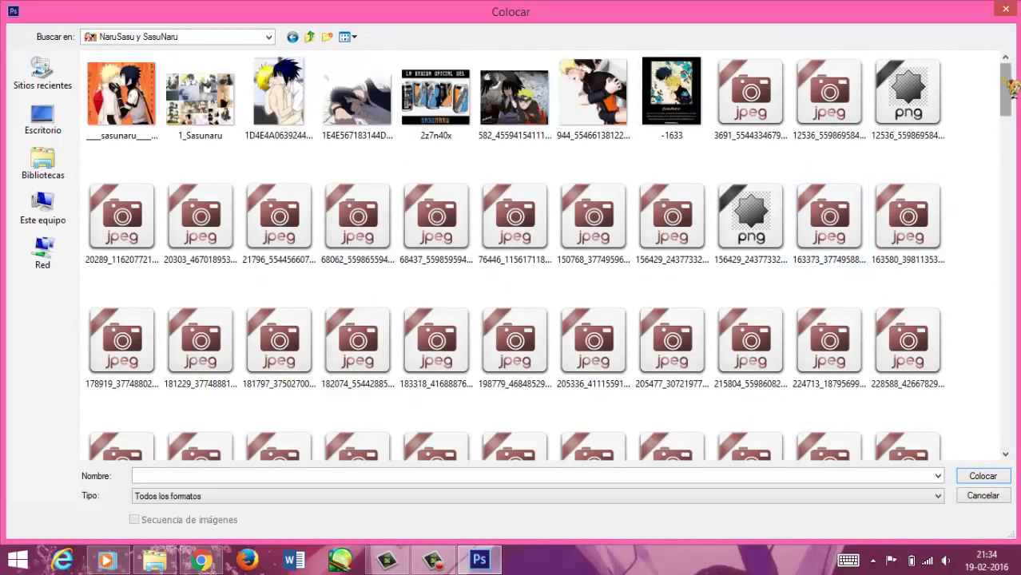
left_click_drag(1009, 80, 1013, 413)
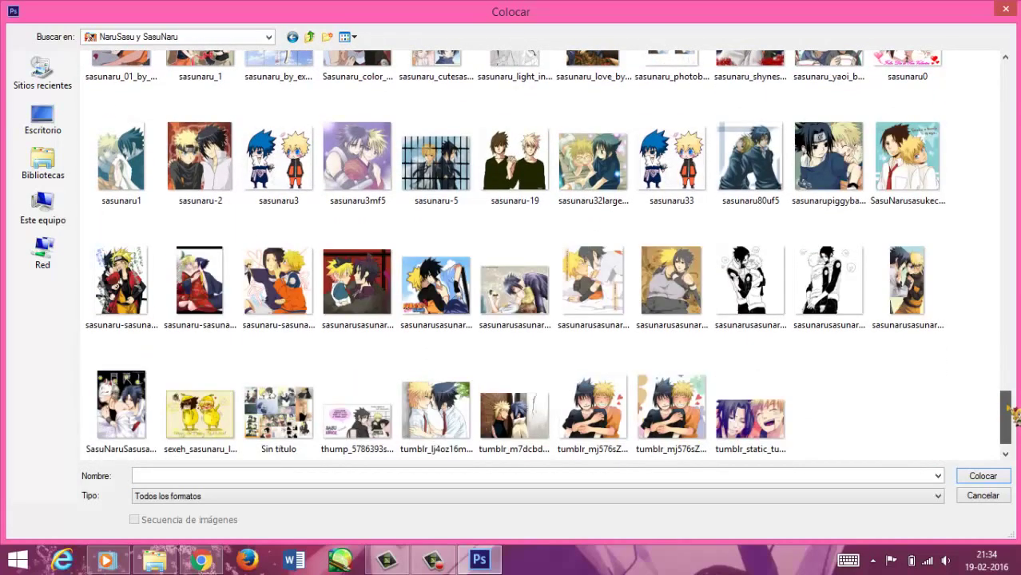
left_click_drag(1013, 414, 1010, 103)
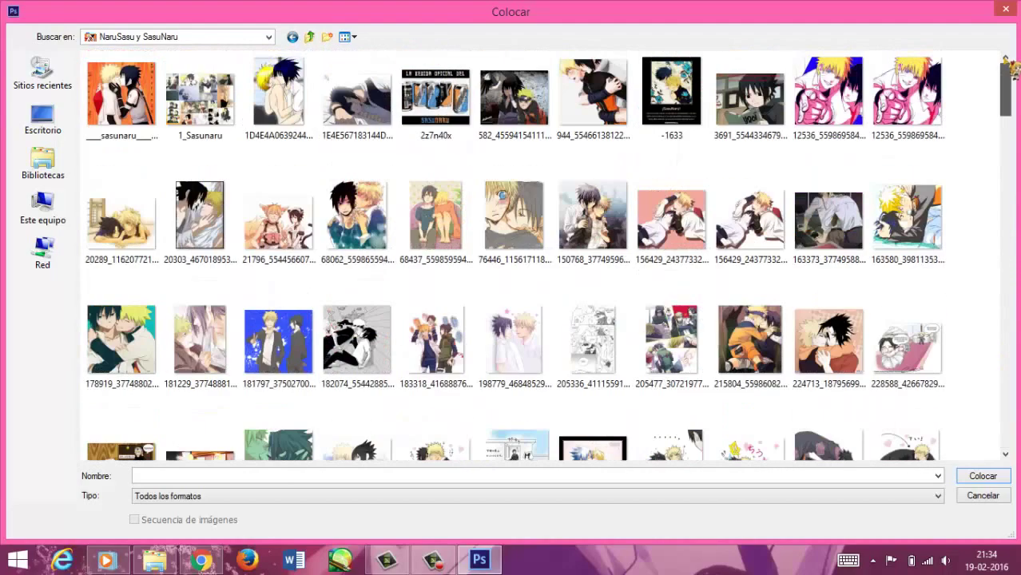
left_click(311, 37)
Place the orange-background picture of the two characters (10898229_…_n) from the SasuNaru folder above the Front layer
scroll(1011, 249, "down", 3)
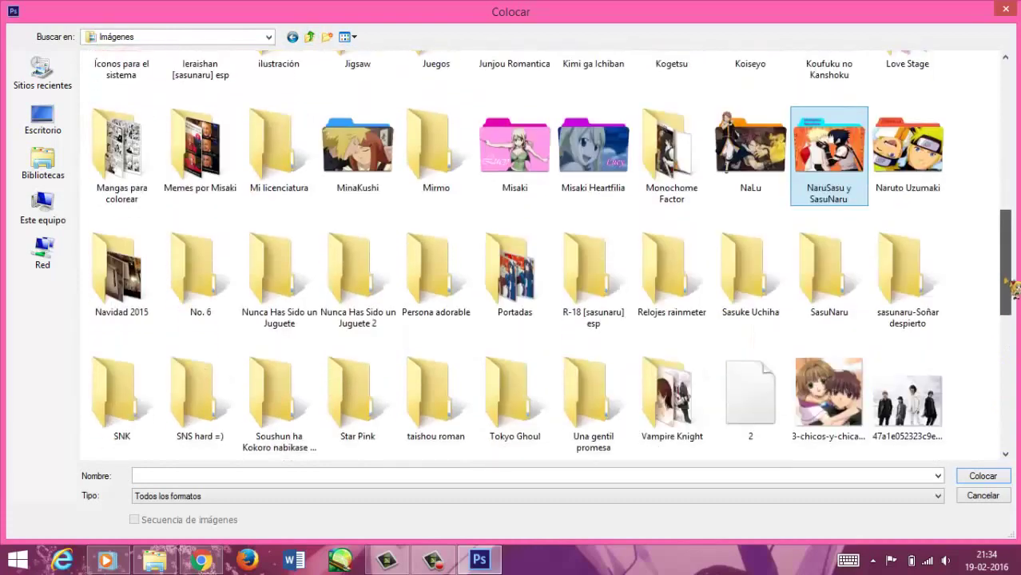
double_click(839, 302)
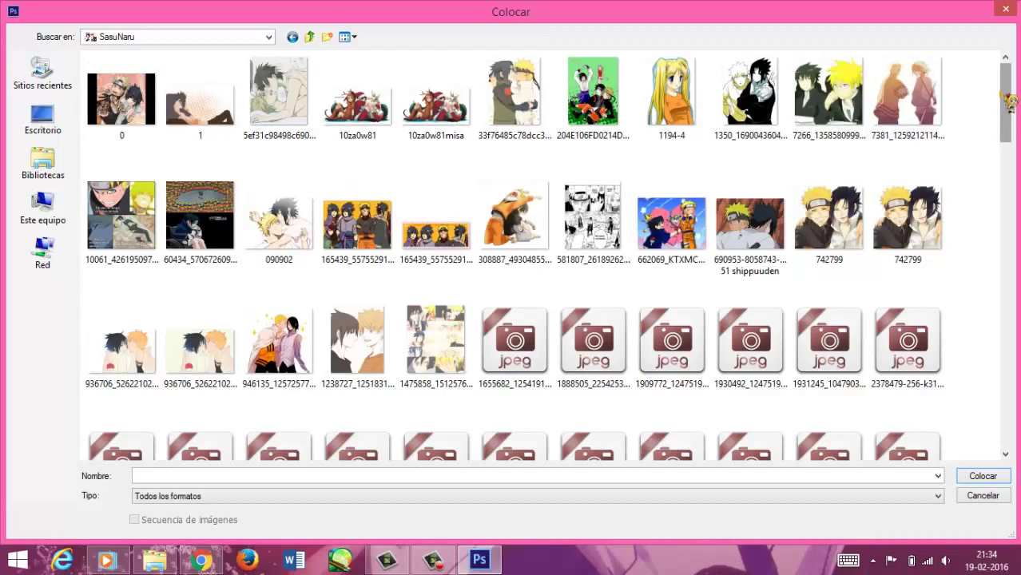
scroll(1008, 102, "down", 2)
mouse_move(1011, 132)
left_mouse_down()
mouse_move(1015, 408)
mouse_move(1015, 140)
left_mouse_up()
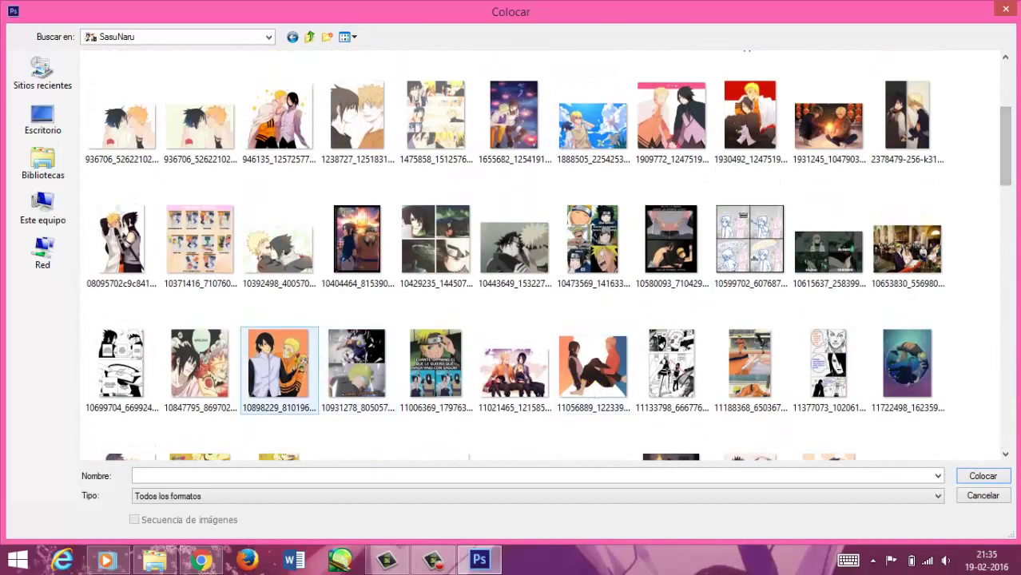
left_click(297, 364)
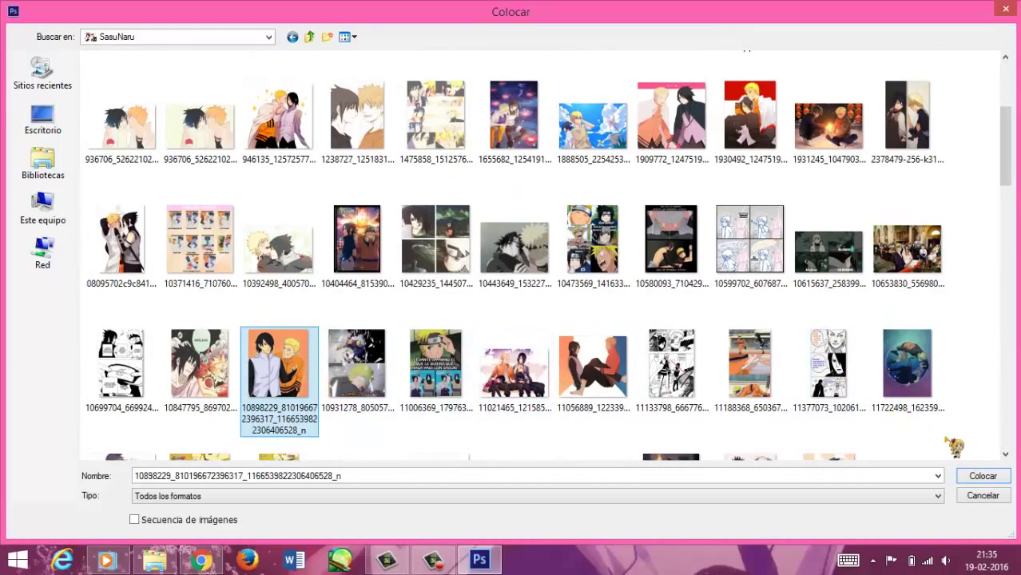
left_click(982, 476)
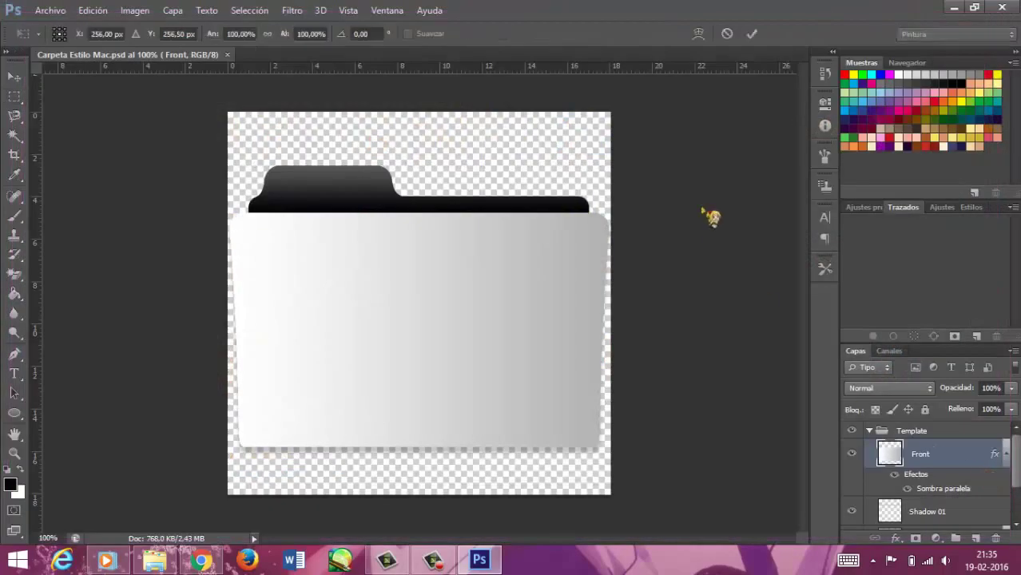
left_click(752, 33)
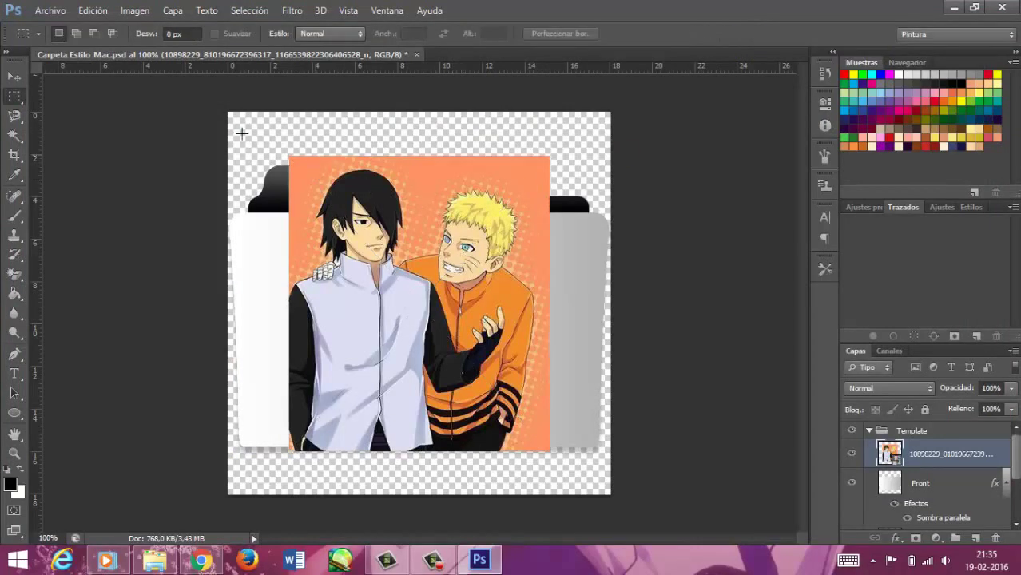
Move the placed picture down and stretch it to 145.98% width and 126.08% height so it covers the folder's front
left_click(15, 75)
left_click_drag(425, 248, 426, 291)
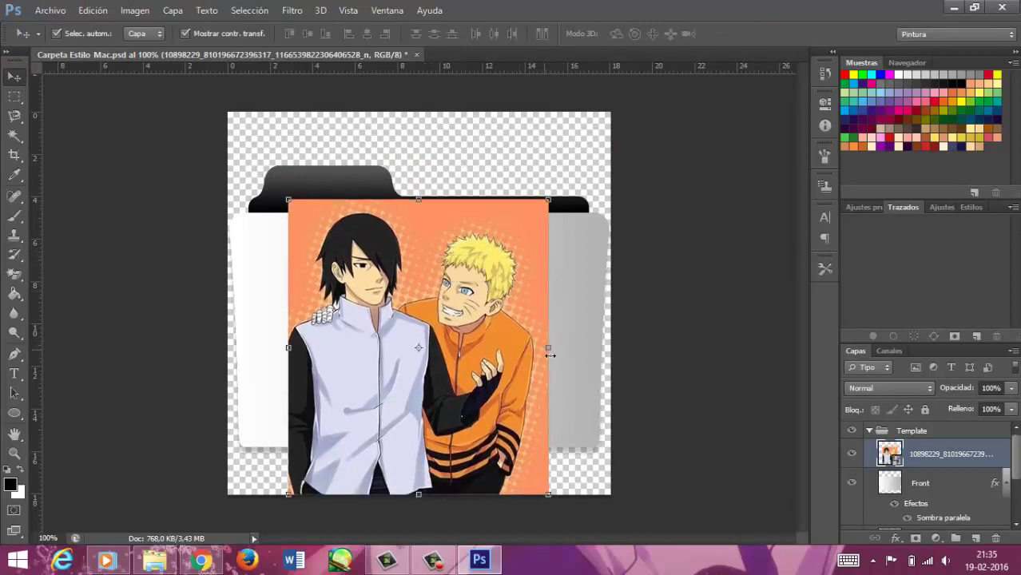
left_click_drag(549, 354, 611, 349)
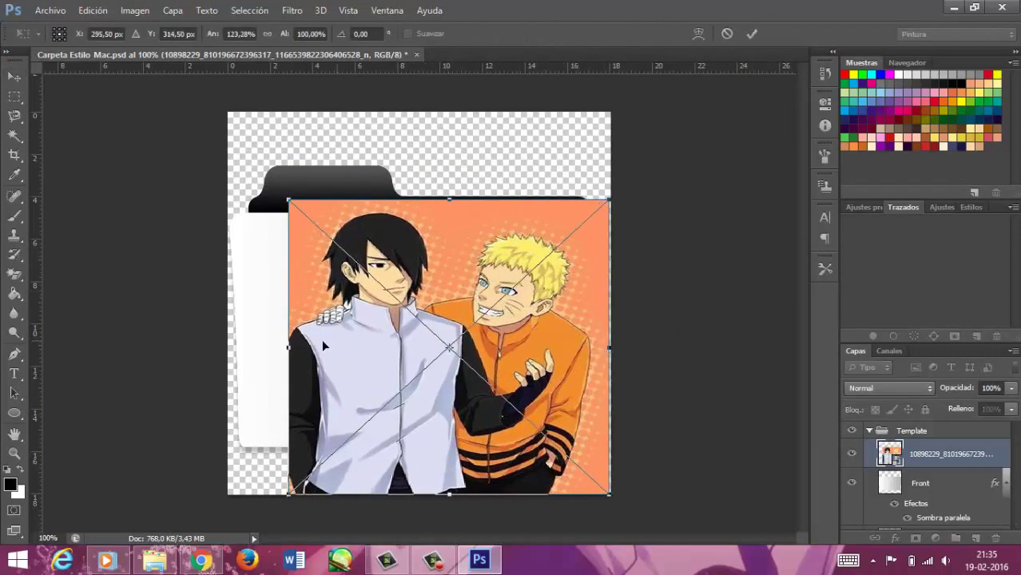
left_click_drag(296, 354, 229, 347)
left_click_drag(426, 501, 416, 568)
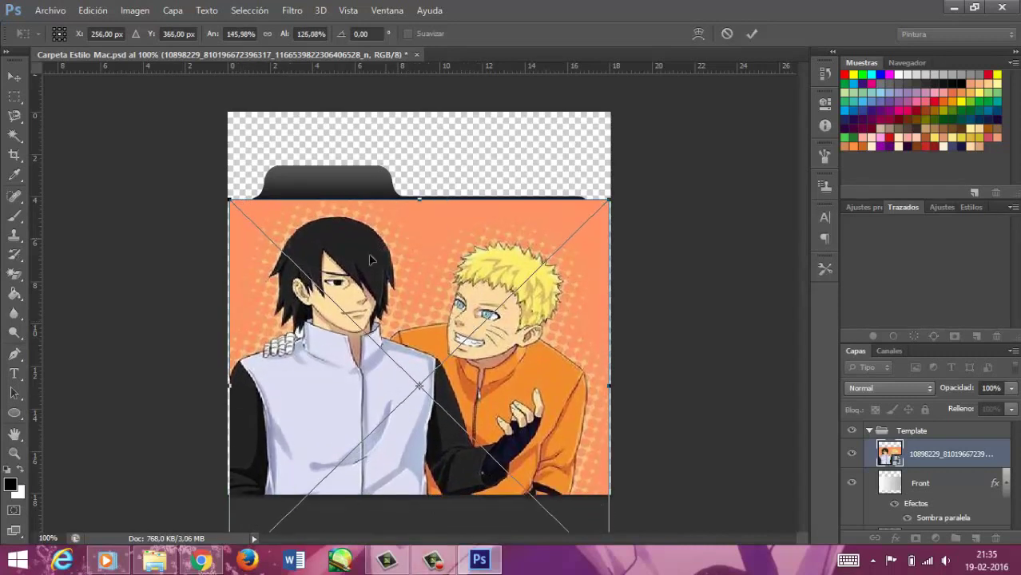
left_click_drag(421, 237, 422, 237)
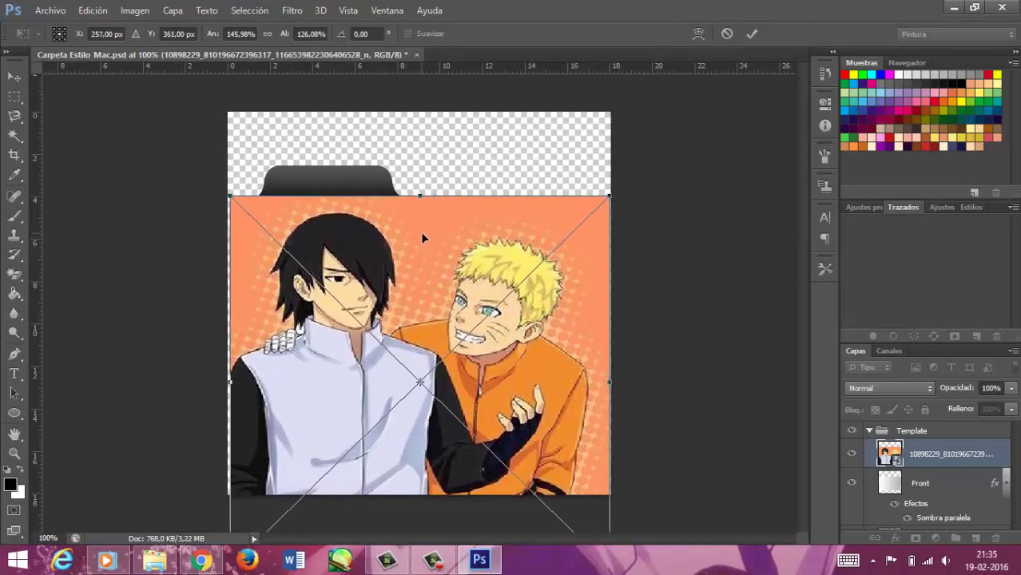
left_click(751, 34)
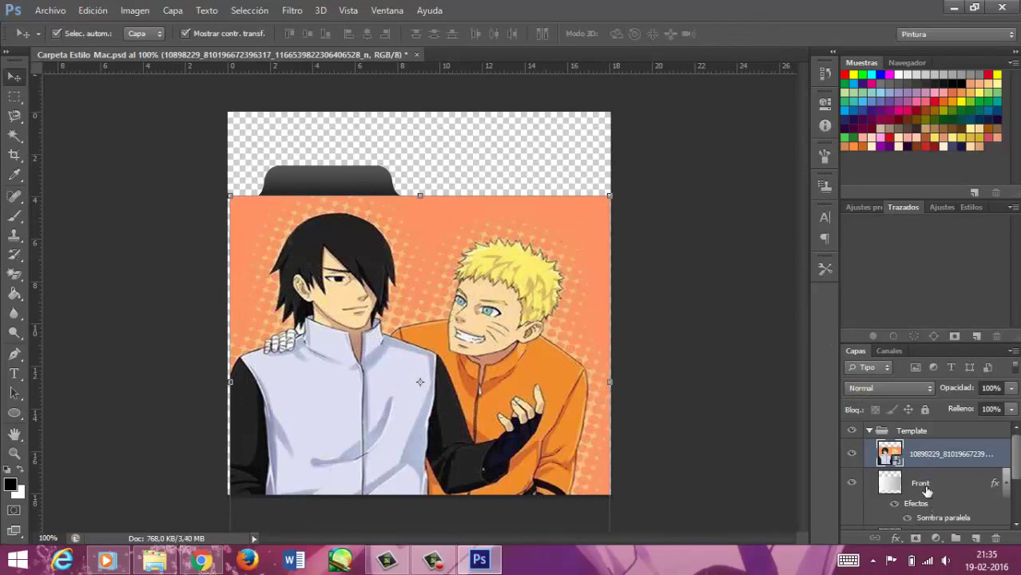
Toggle the picture layer's visibility off and on, and clip it to the Front layer with a clipping mask
left_click(853, 455)
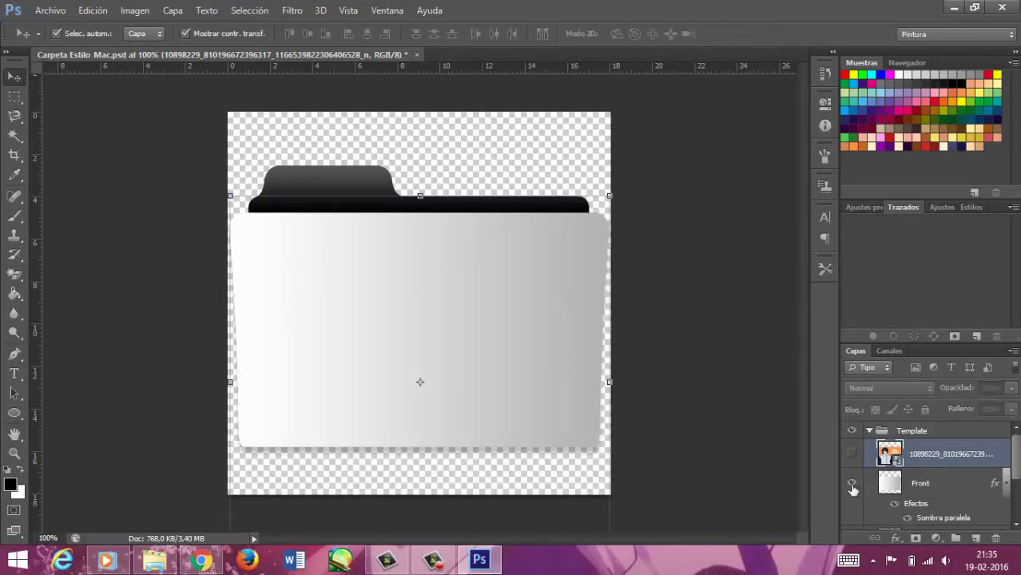
left_click(853, 455)
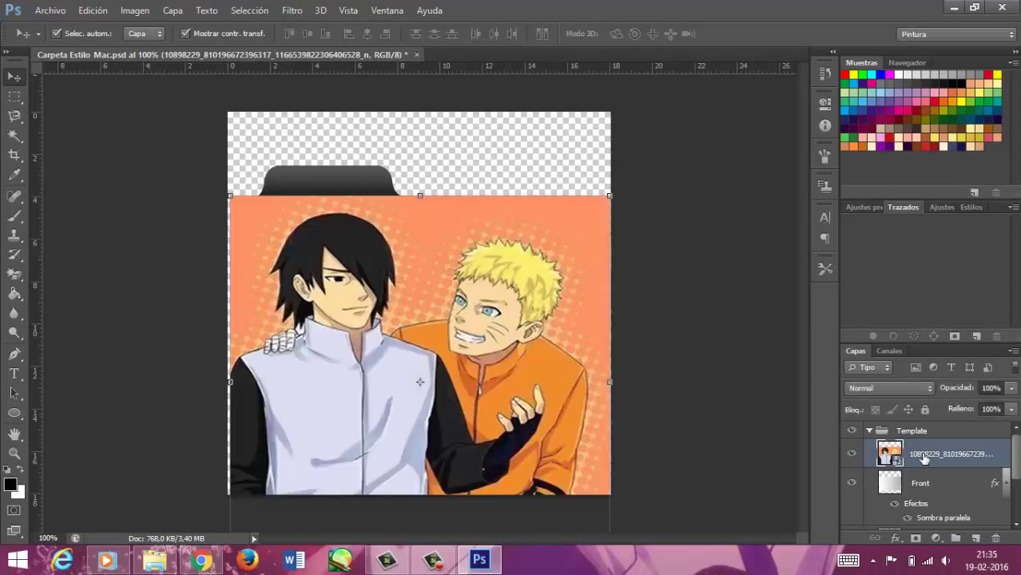
right_click(924, 456)
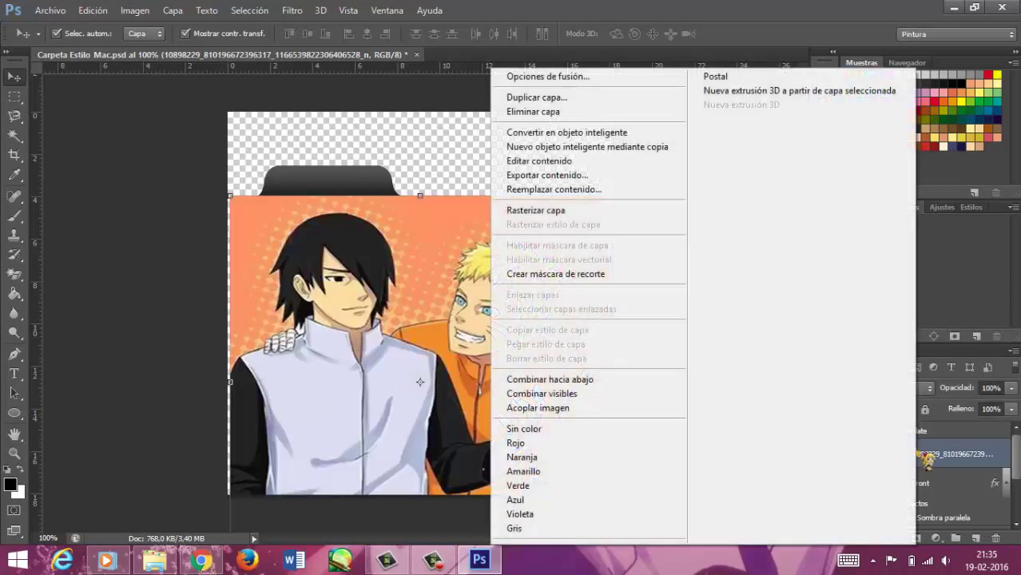
left_click(627, 275)
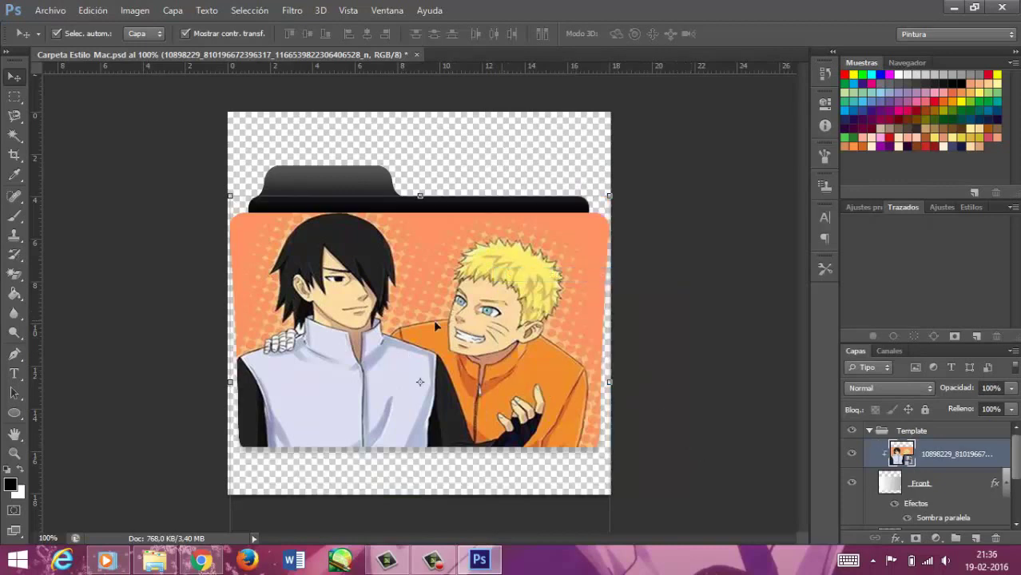
Stretch the clipped picture to 133.92% height and reposition it at X 258 px, Y 371.5 px on the folder front
left_click(946, 489)
left_click(935, 457)
left_click_drag(409, 317, 408, 309)
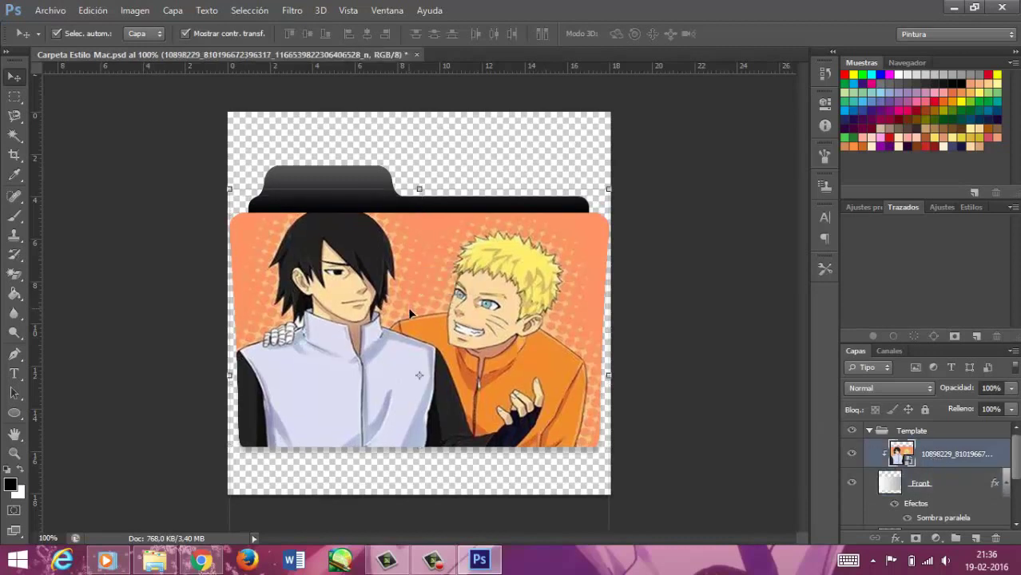
left_click_drag(427, 196, 423, 175)
left_click_drag(409, 263, 413, 293)
left_click_drag(412, 287, 412, 289)
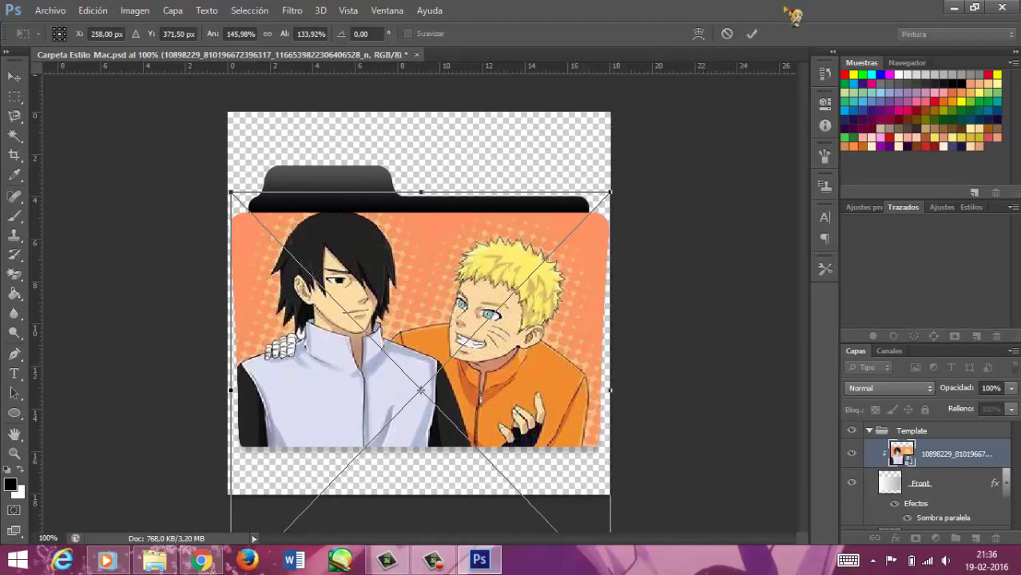
left_click(751, 34)
left_click(741, 279)
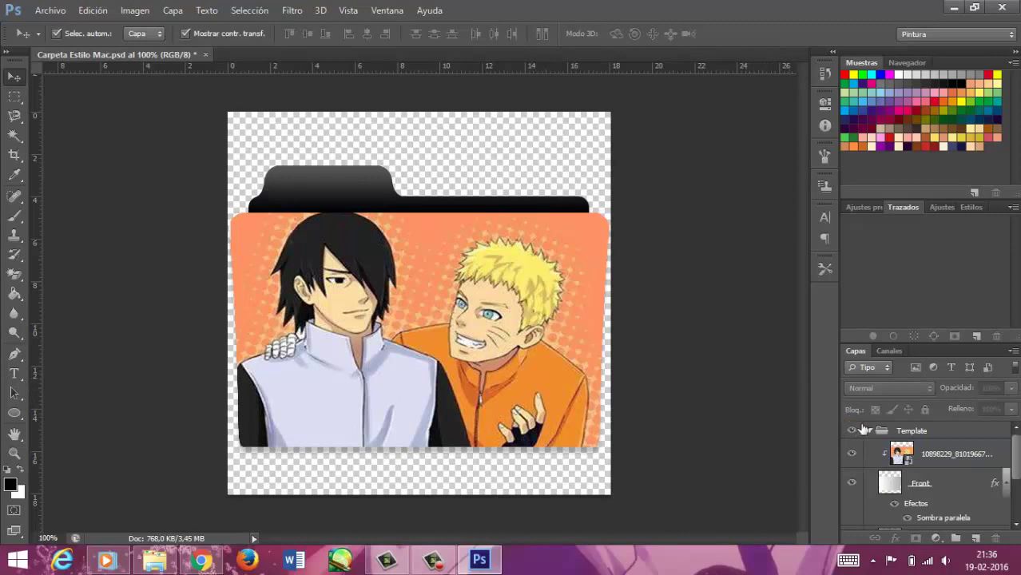
scroll(927, 471, "down", 3)
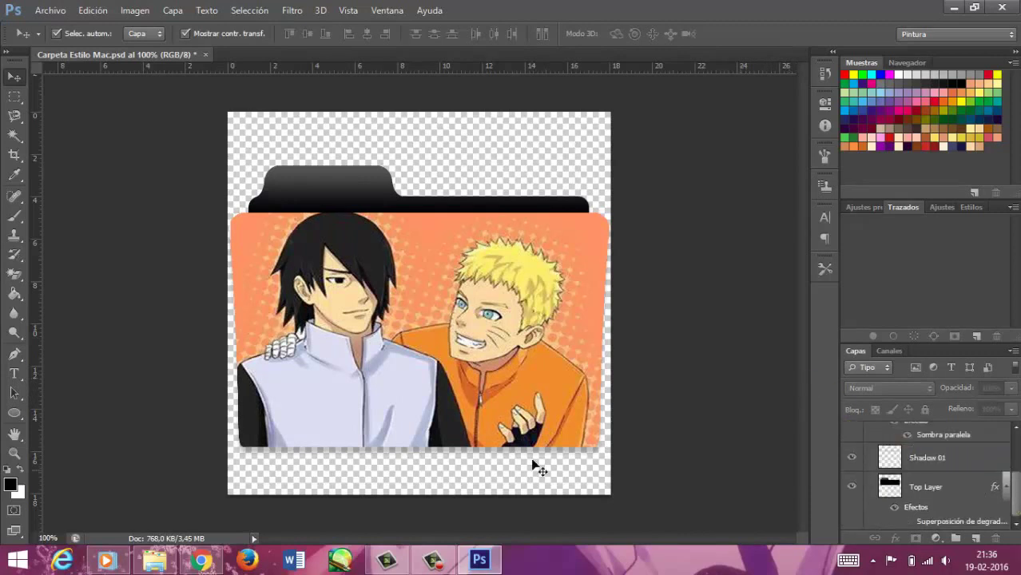
left_click(432, 560)
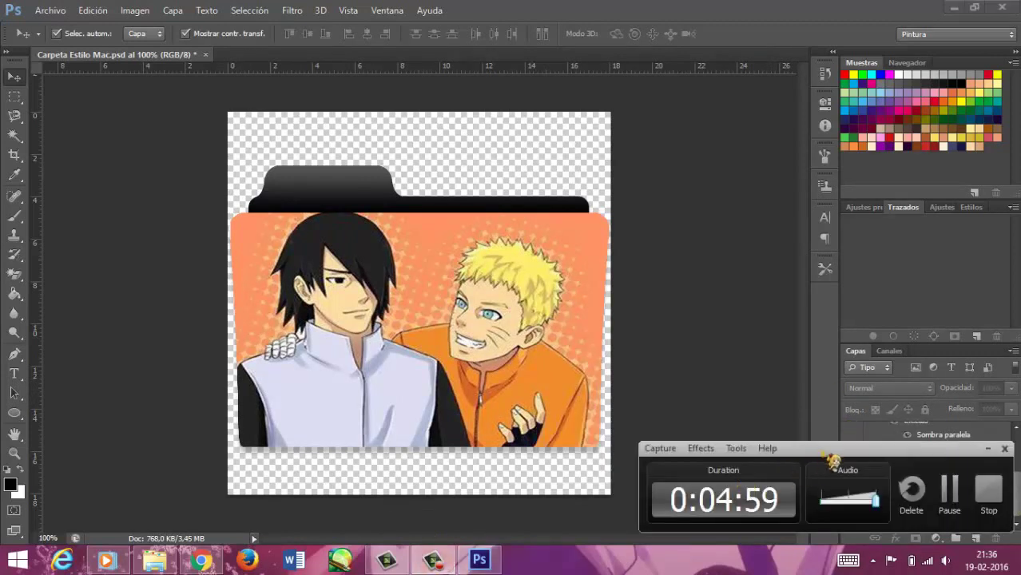
left_click(948, 491)
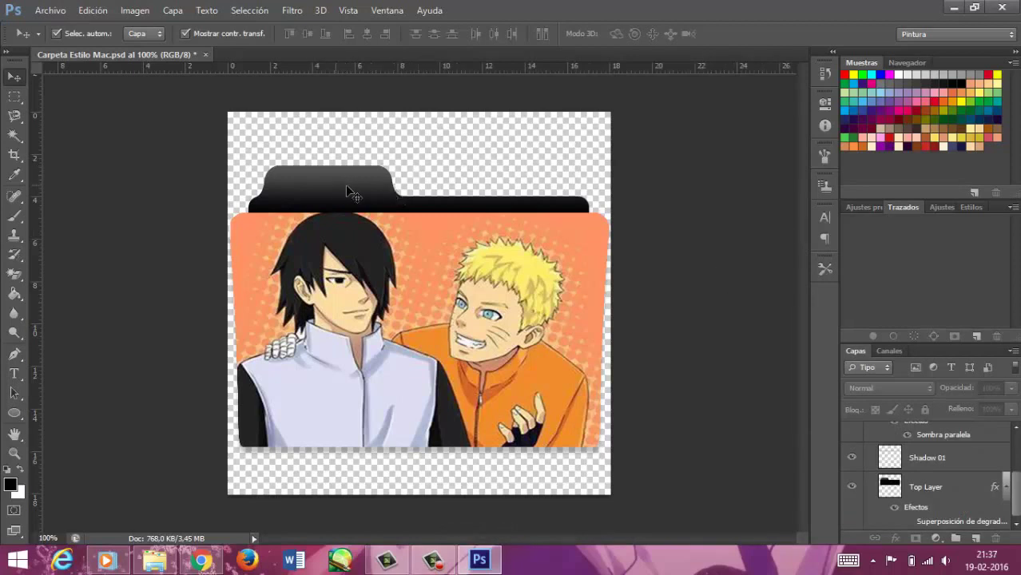
Add a Color Overlay effect to the Top Layer and open its overlay color for editing
left_click(953, 500)
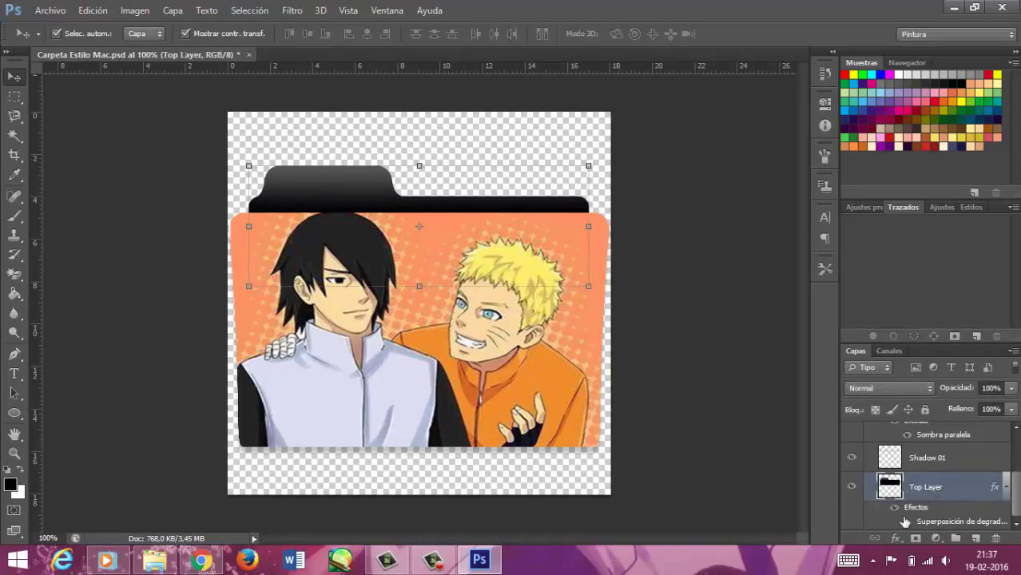
left_click(896, 539)
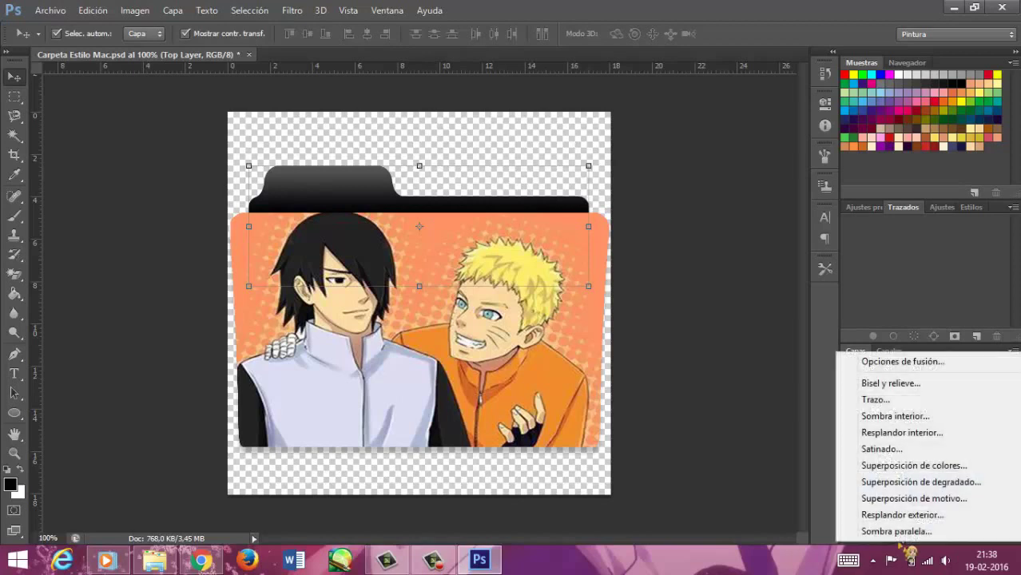
left_click(933, 468)
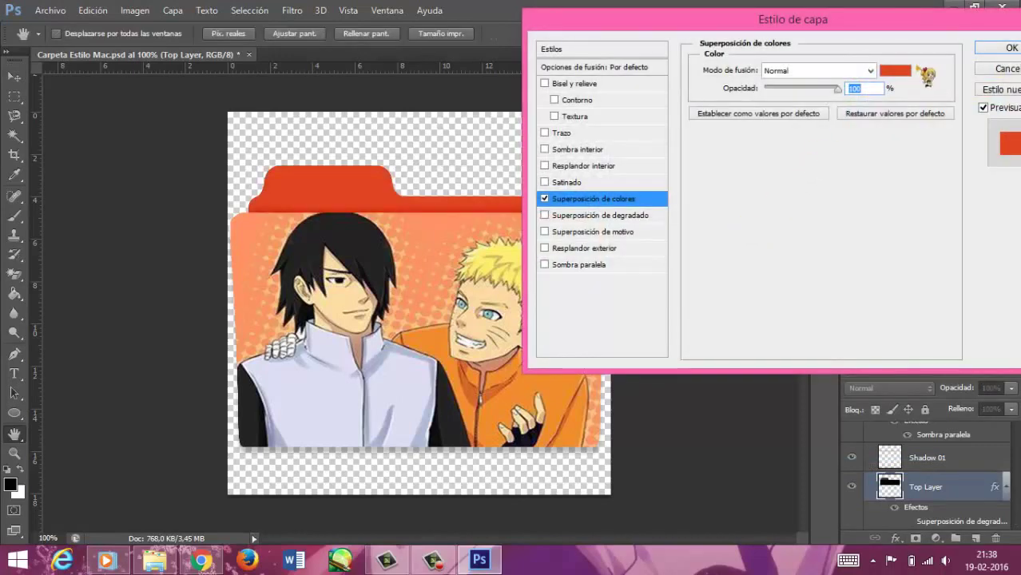
left_click(902, 76)
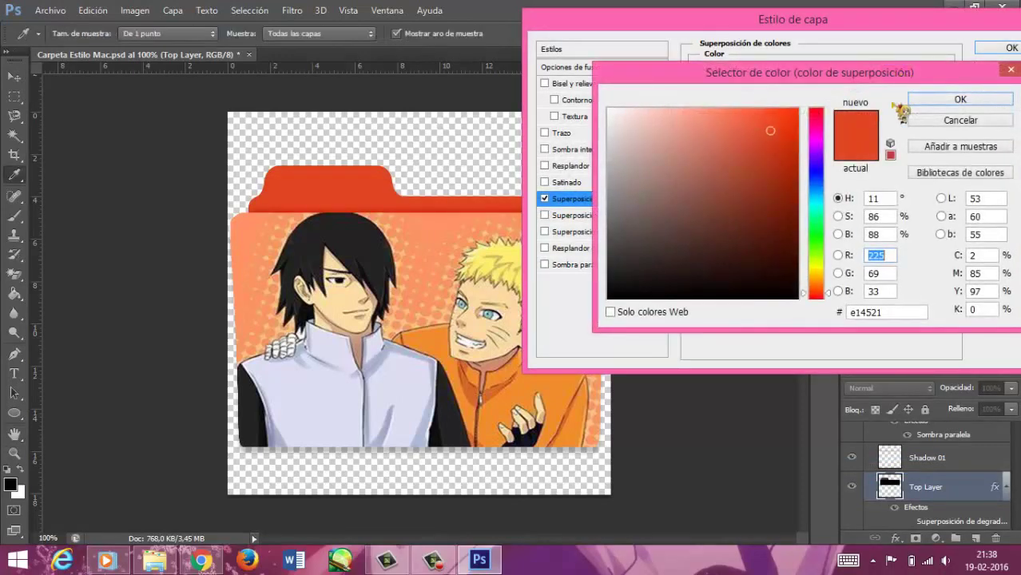
Try blue and purple shades such as #3b27cf, #8300b4 and #9d47bd as the Top Layer's overlay color
left_click(815, 168)
left_click(767, 176)
left_click(715, 128)
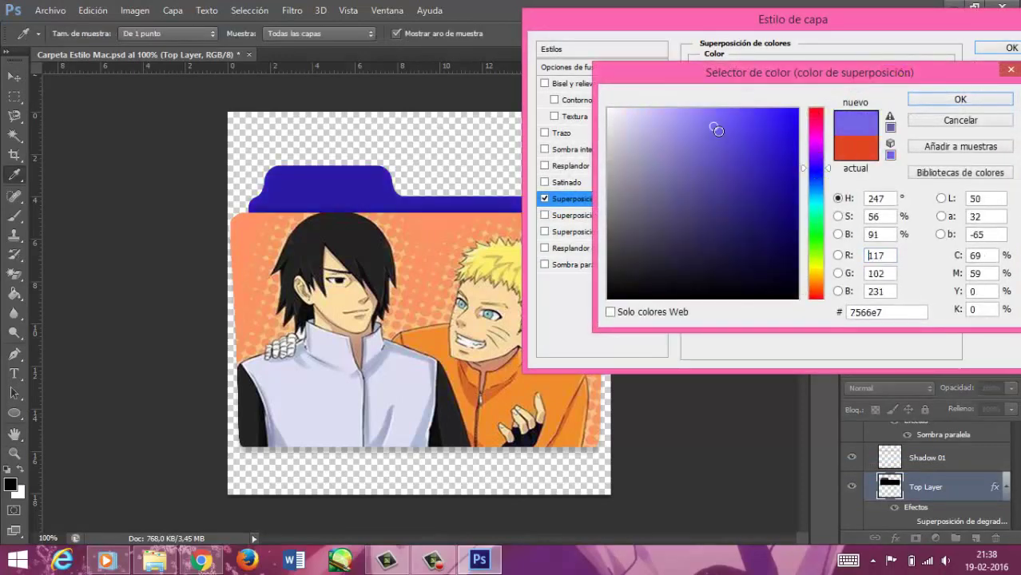
left_click(765, 147)
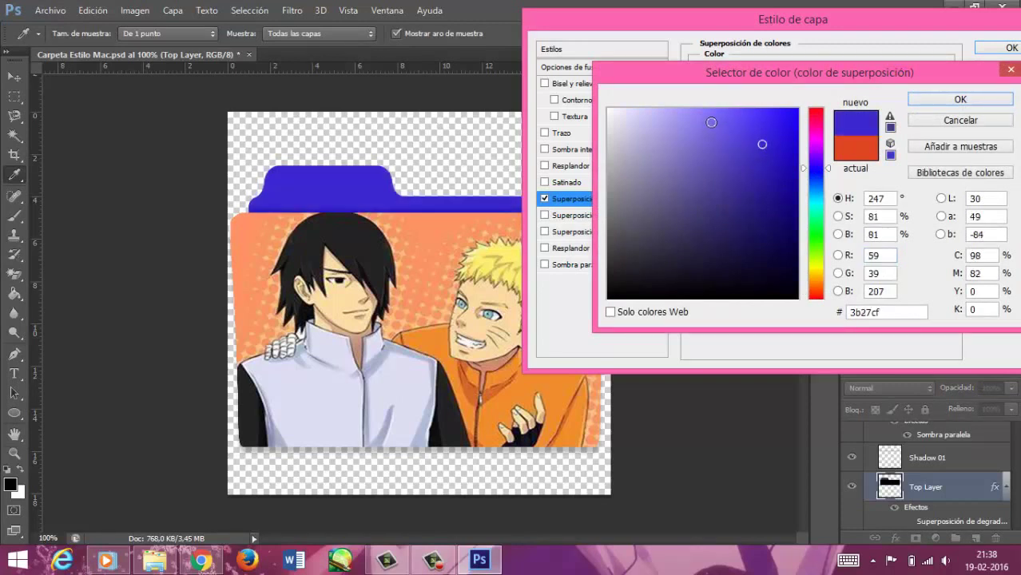
left_click(793, 149)
left_click(797, 164)
left_click(822, 159)
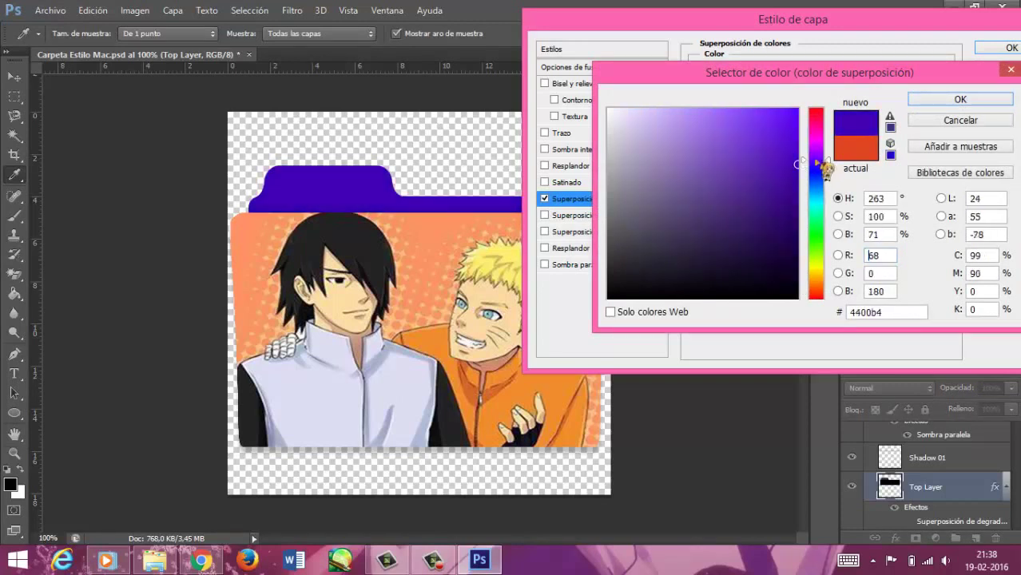
left_click(822, 149)
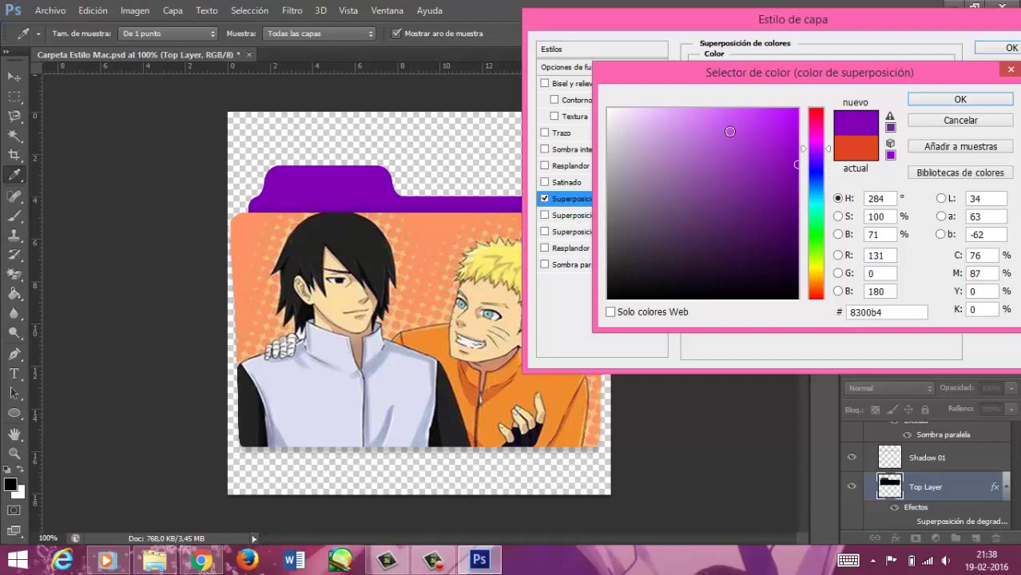
left_click(724, 126)
left_click(729, 161)
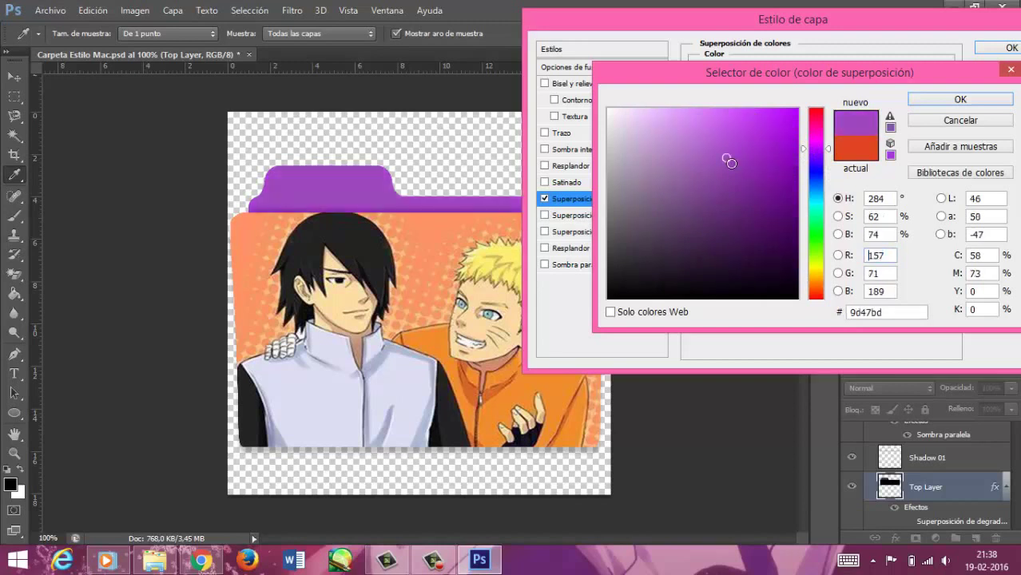
Try green shades such as #138b68, #1e8b13 and #617e40 as the Top Layer's overlay color
left_click(774, 197)
left_click(827, 214)
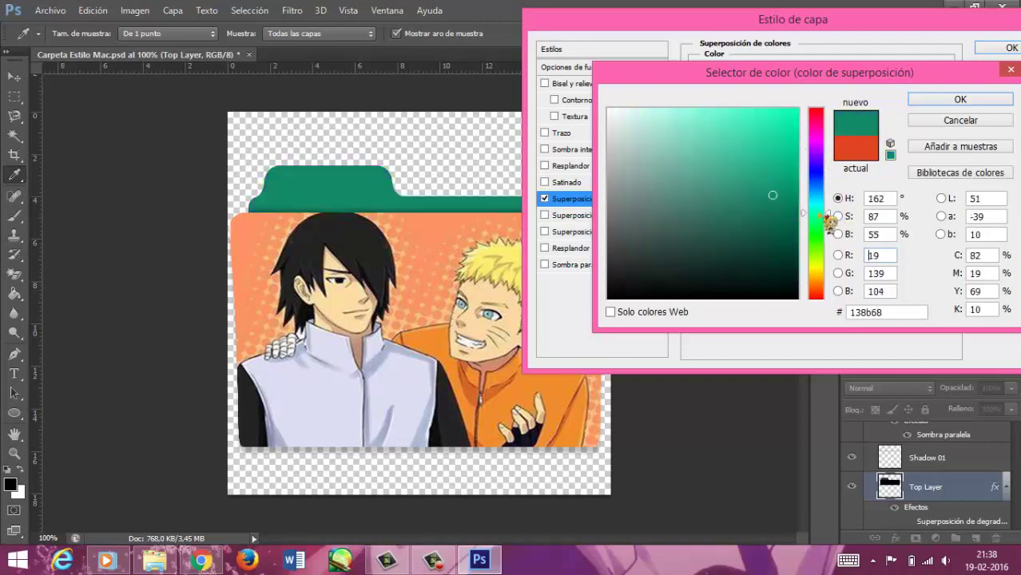
left_click(828, 238)
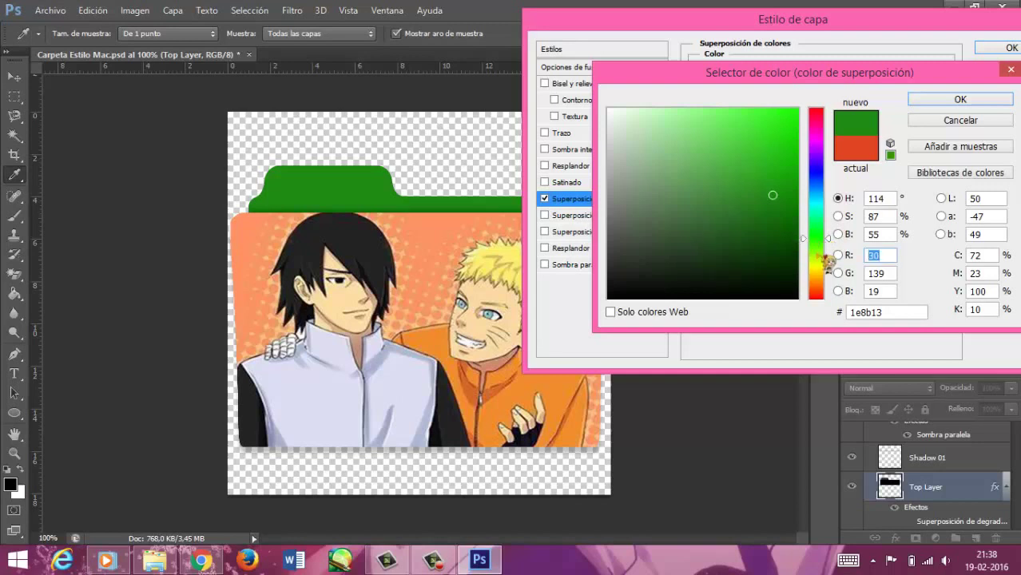
left_click(827, 251)
left_click(707, 208)
left_click(701, 205)
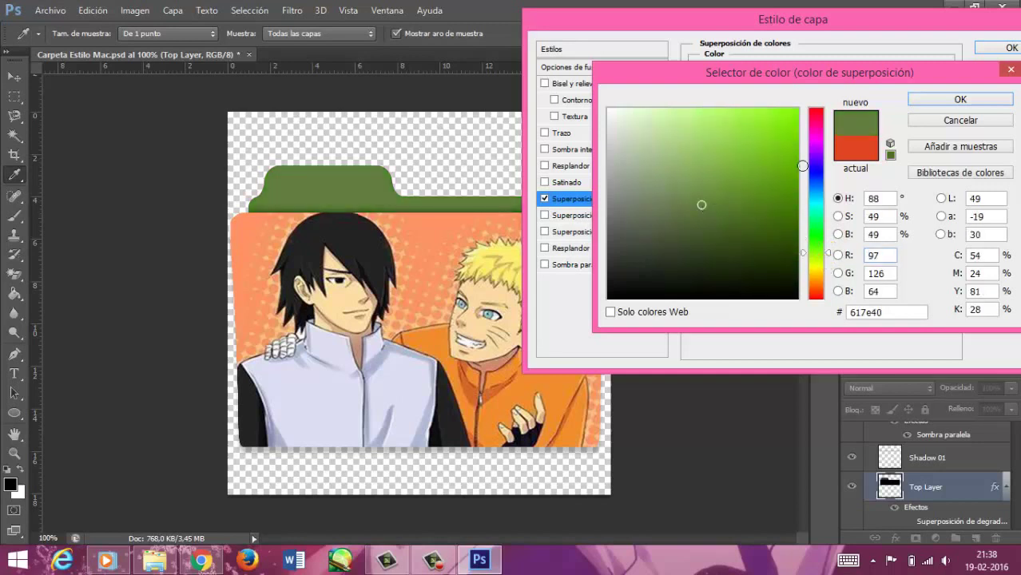
Try mustard, orange and brown shades such as #b9aa01, #b96901 and #a4610a as the overlay color
left_click(797, 161)
left_click(827, 270)
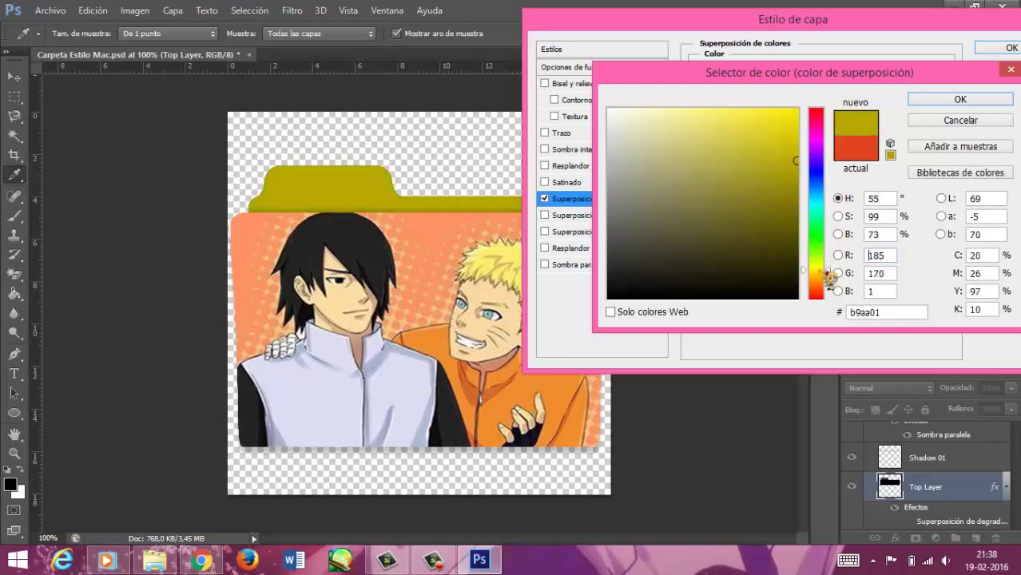
left_click(828, 281)
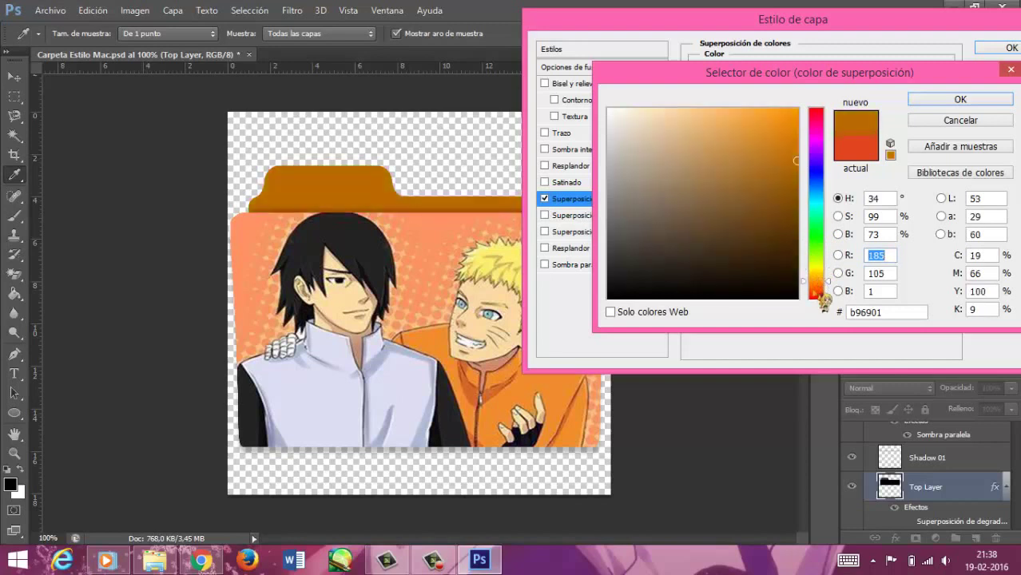
left_click(793, 201)
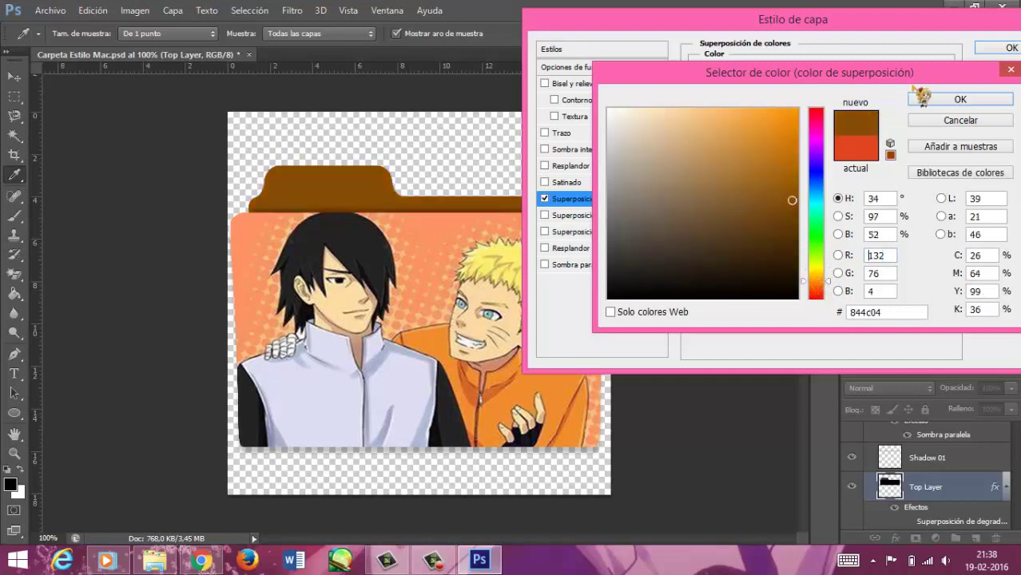
left_click(789, 180)
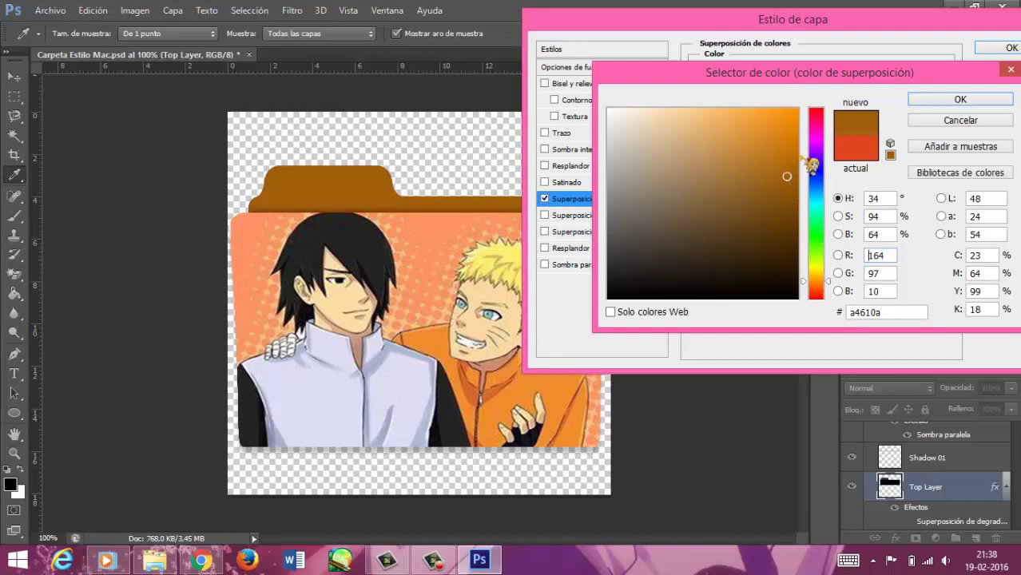
Compare violet #5a0aa4 and indigo #350aa4 with olive shades #a49b0a and #6d6706 as the overlay color
left_click(810, 156)
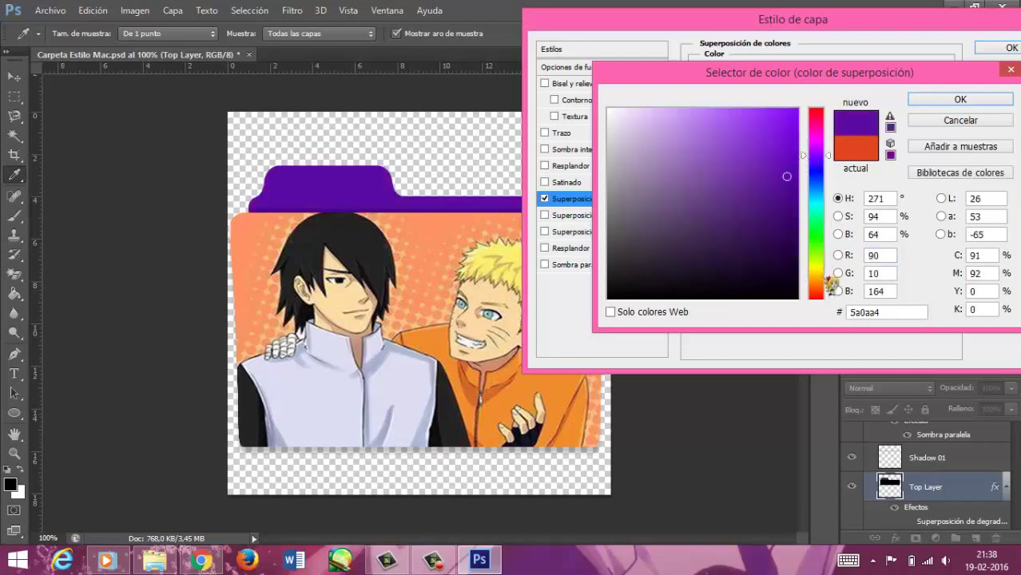
left_click(816, 274)
left_click(810, 166)
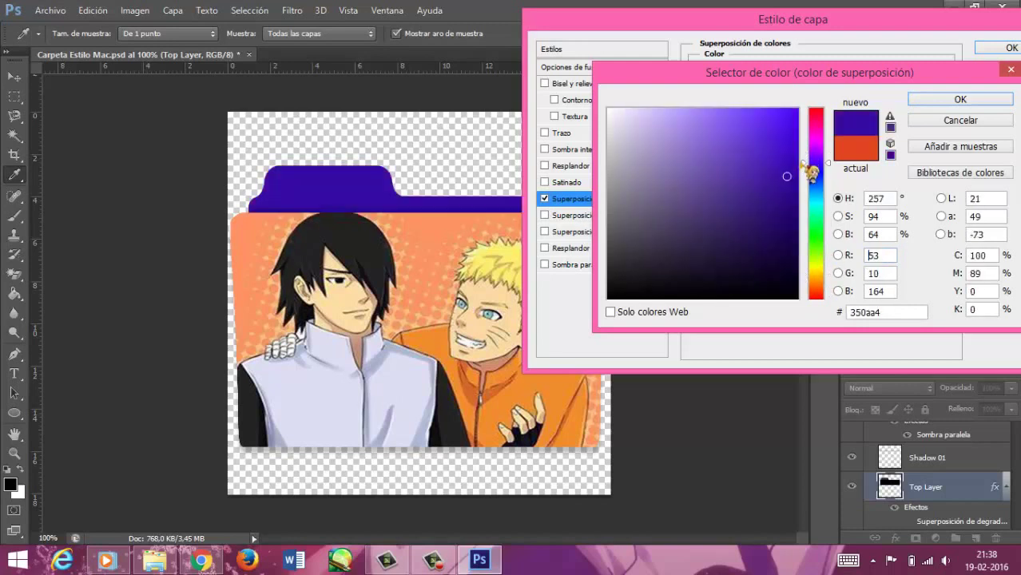
left_click(821, 270)
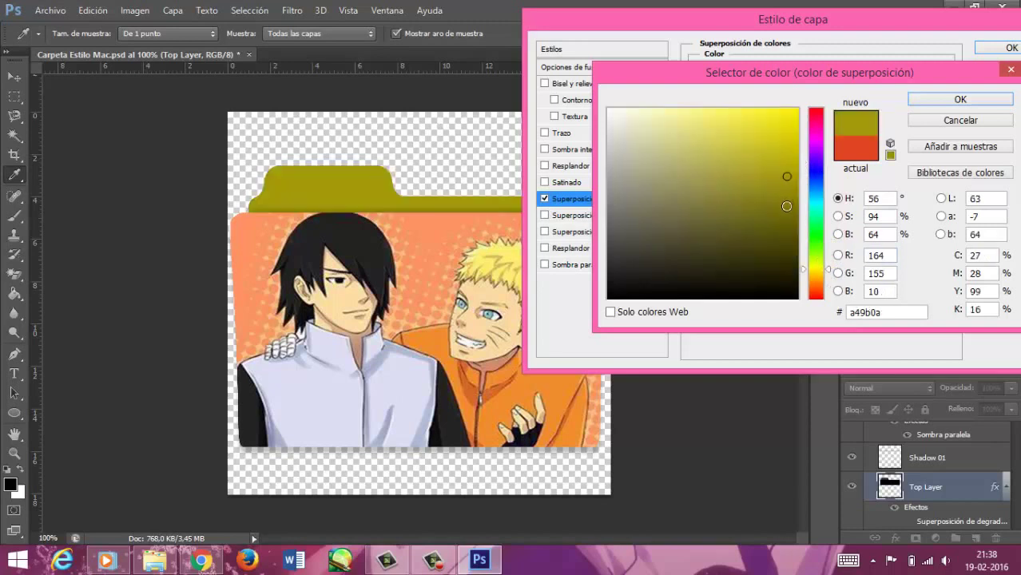
left_click_drag(787, 176, 787, 217)
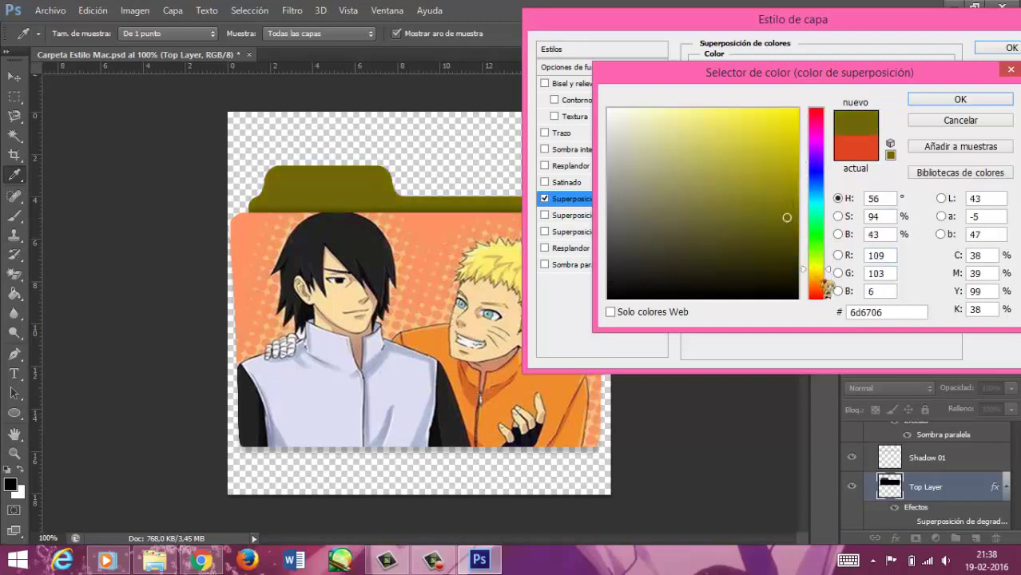
Set the Top Layer's overlay color to golden brown #b27b06 and confirm it
left_click(816, 277)
left_click(793, 166)
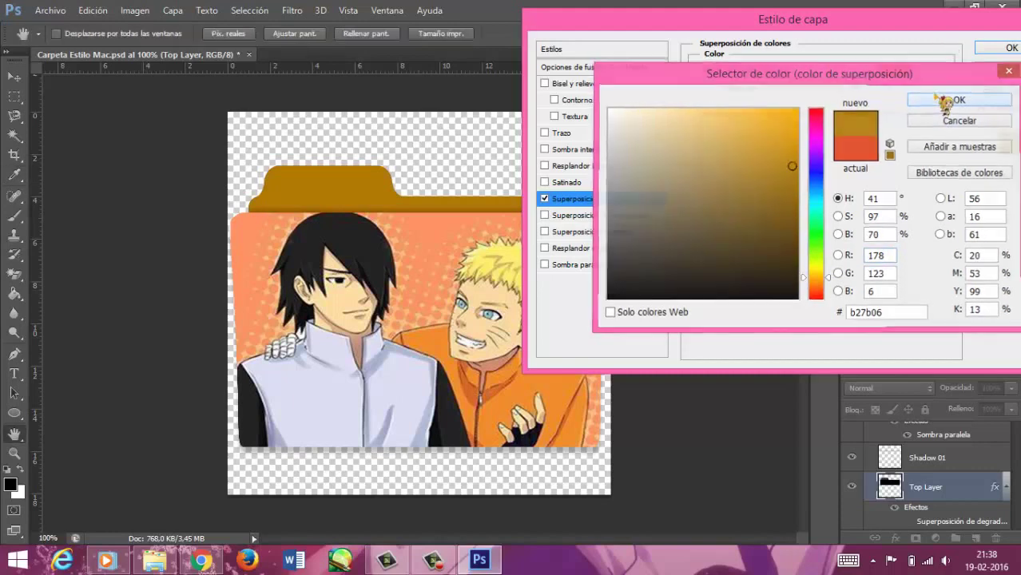
left_click(960, 100)
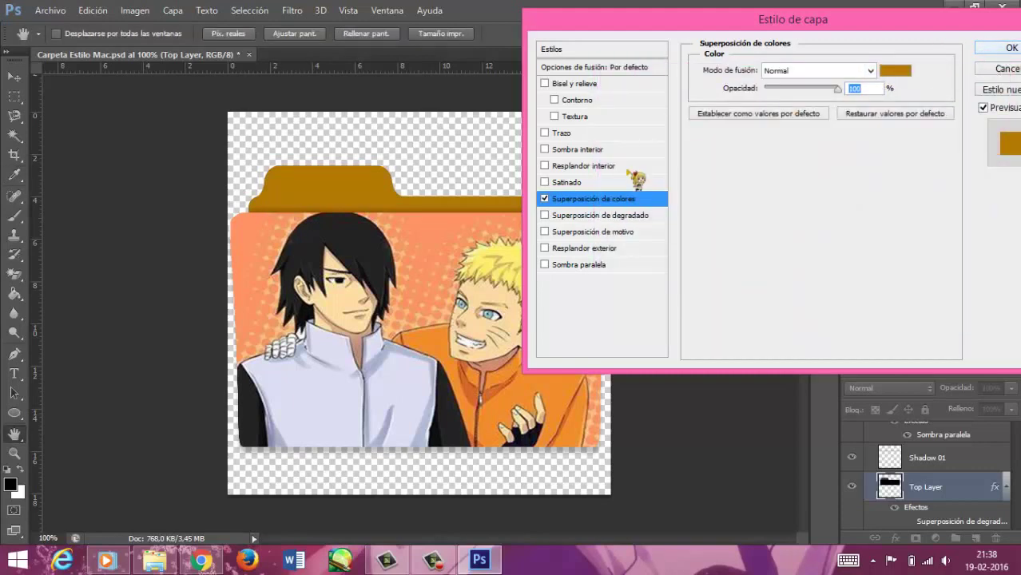
Turn on an Inner Shadow for the Top Layer and open its shadow color for editing
left_click(545, 150)
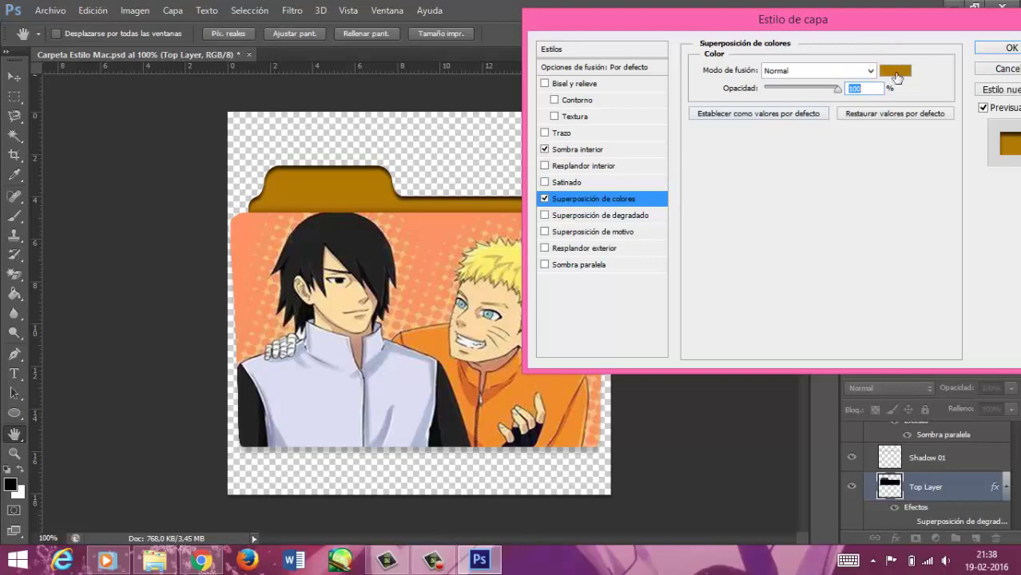
left_click(605, 149)
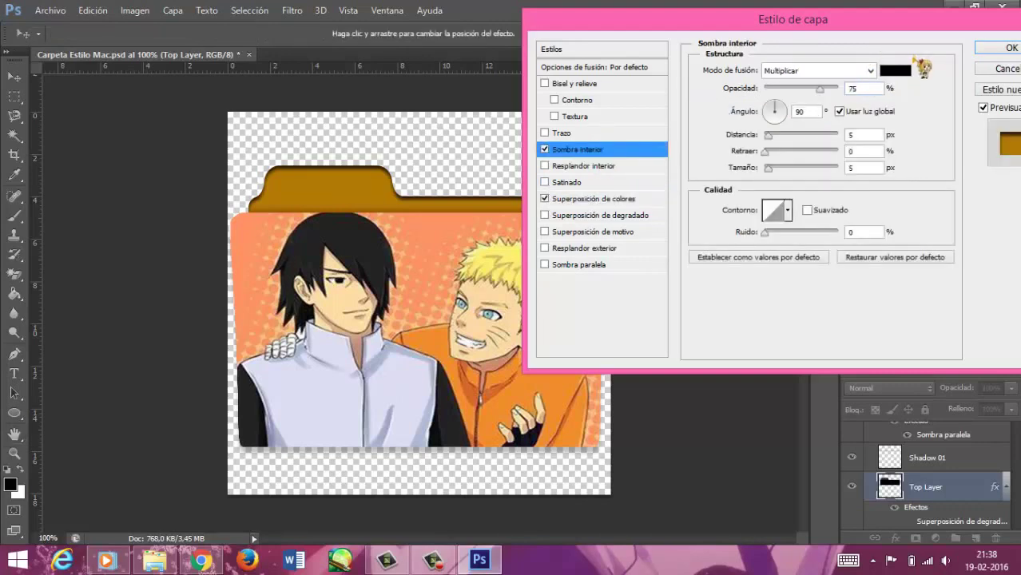
left_click(894, 70)
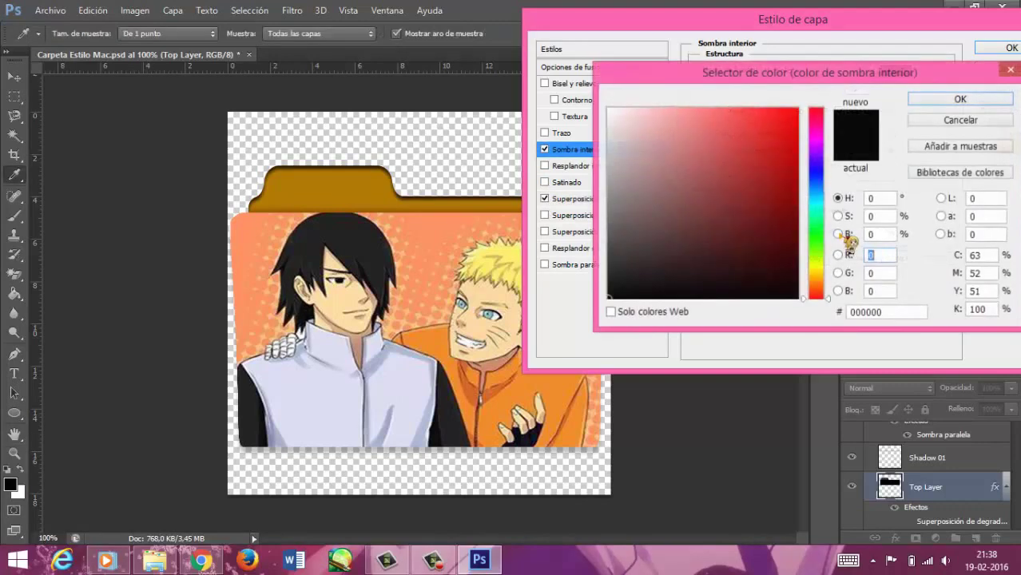
Try dark mustard shades such as #826a0c and #826905 as the inner shadow color
left_click(815, 273)
left_click(780, 202)
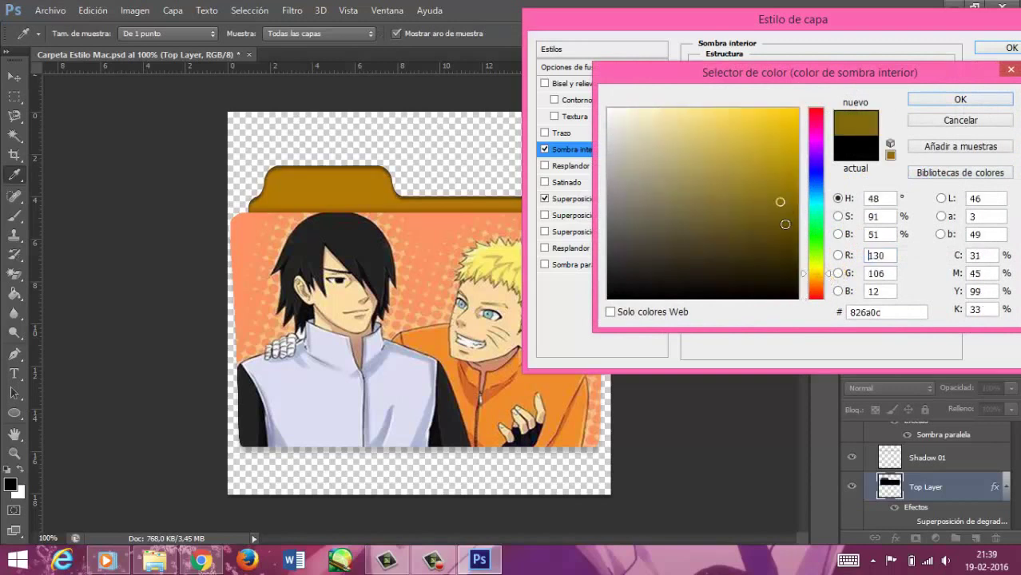
left_click(783, 222)
left_click(790, 201)
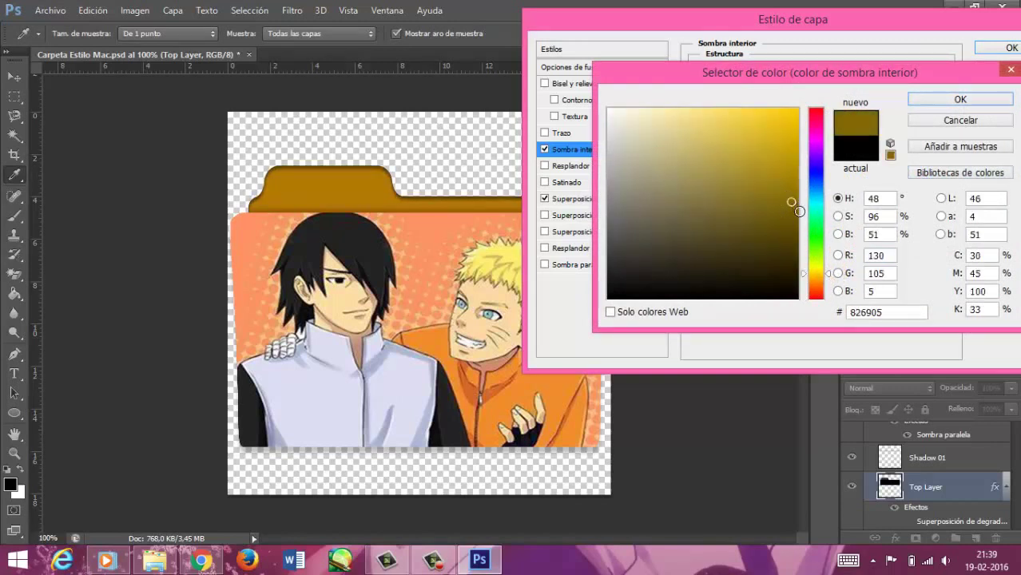
Set the inner shadow color to brown #a36102 at a hue of 35° and confirm it
left_click(816, 281)
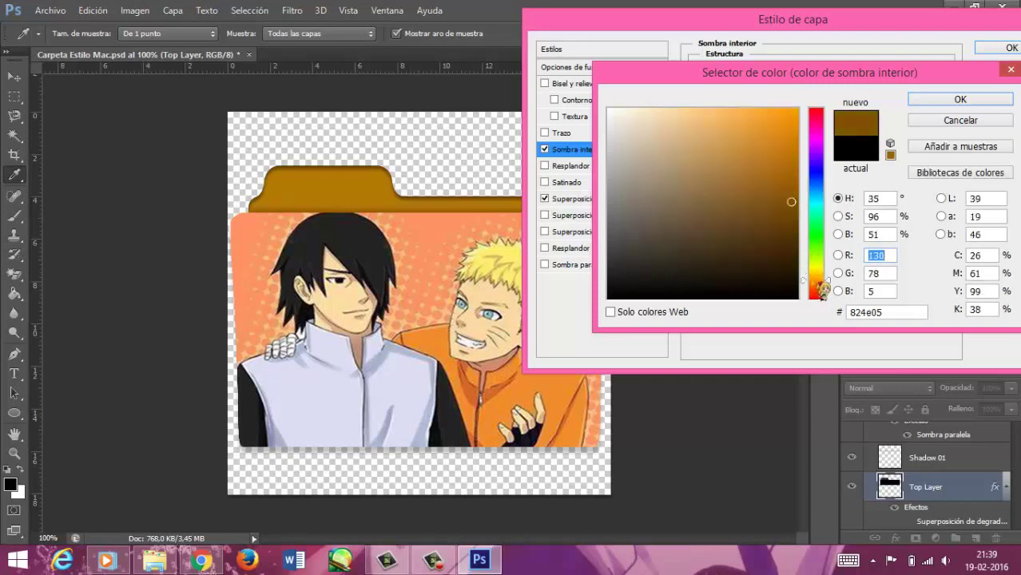
left_click_drag(798, 197, 793, 174)
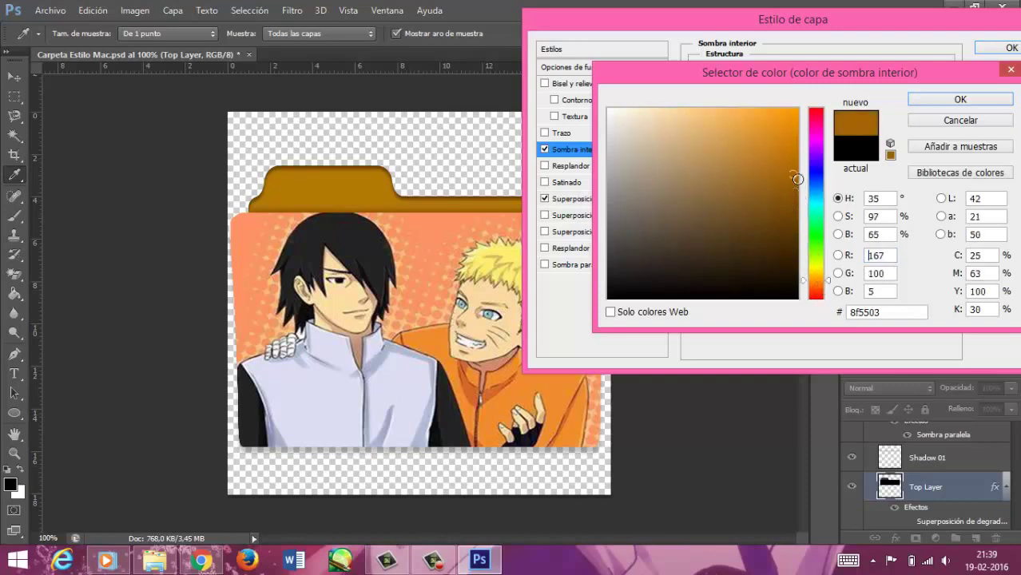
left_click(785, 137)
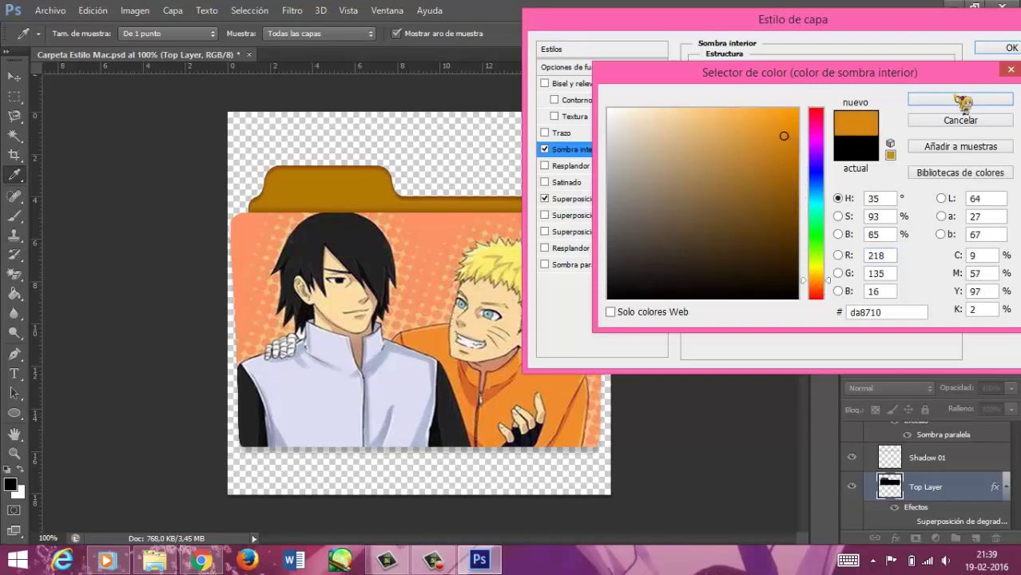
left_click(791, 232)
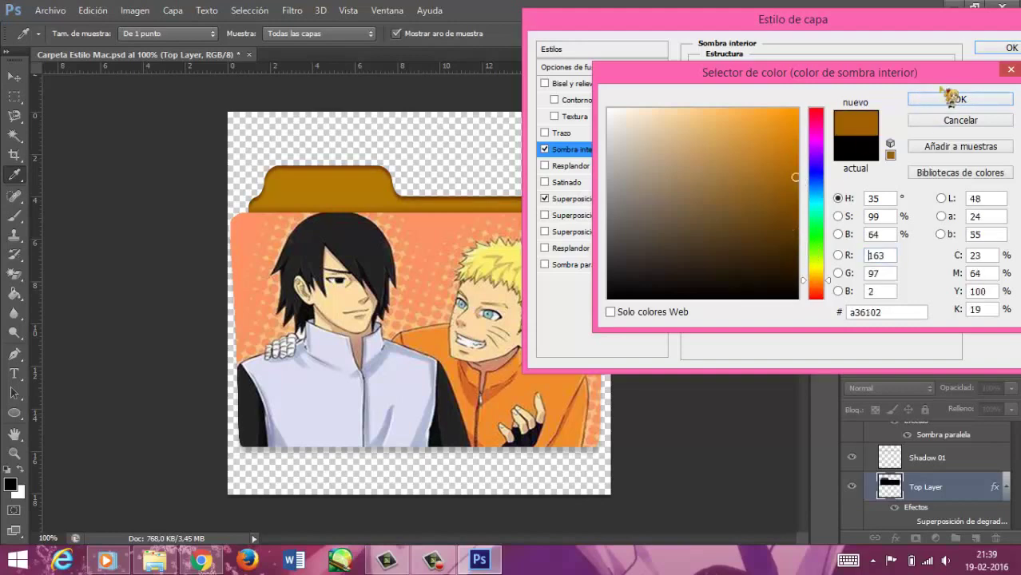
left_click(951, 100)
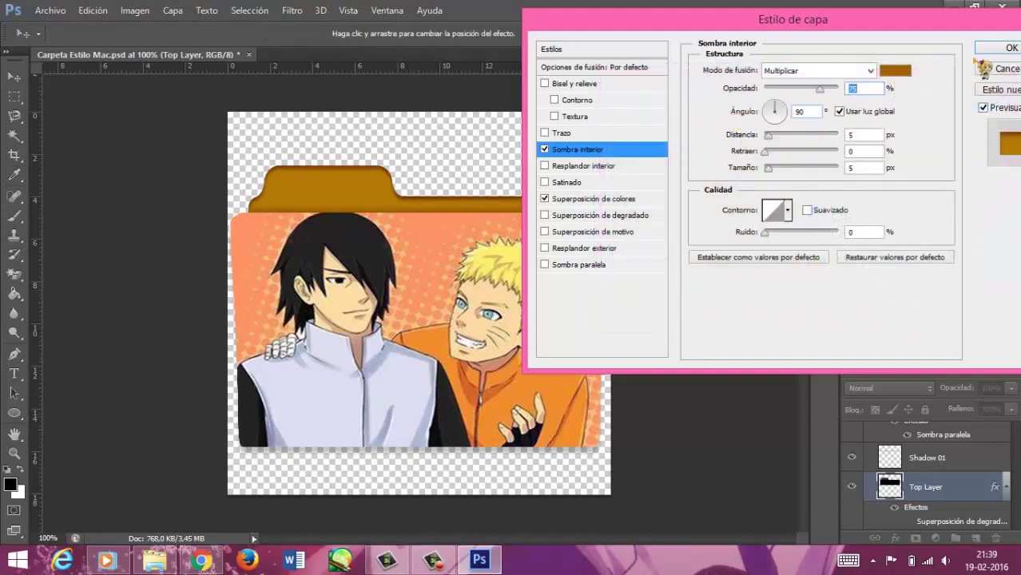
Set the inner shadow angle to 180°, apply the layer style and deselect the Top Layer
left_click(771, 116)
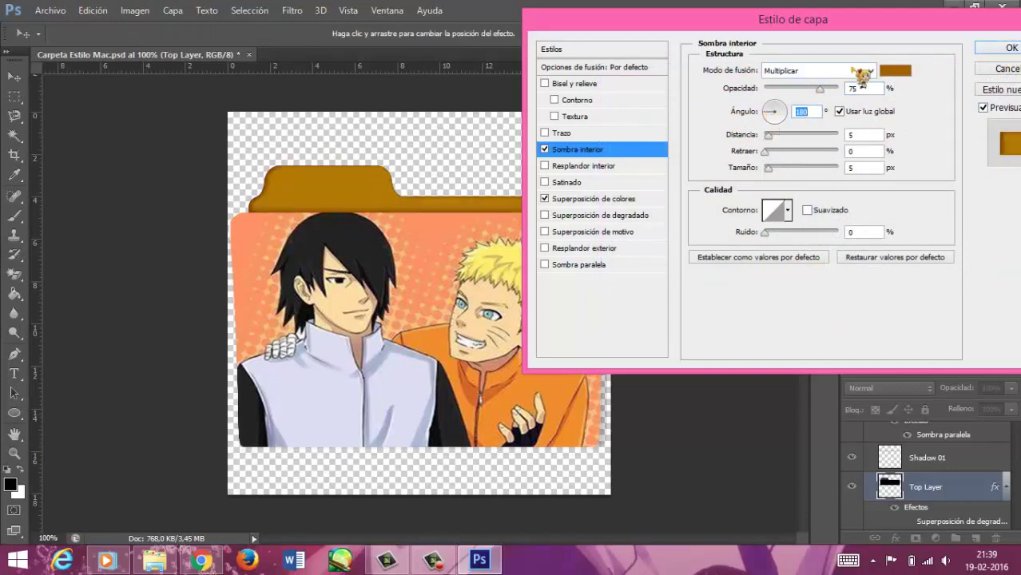
left_click(1008, 48)
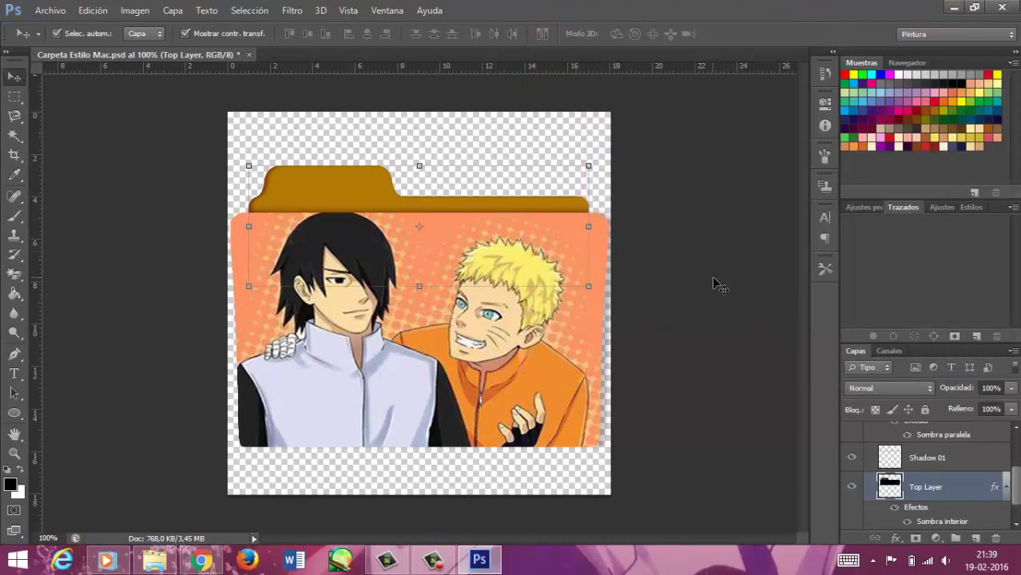
left_click(729, 376)
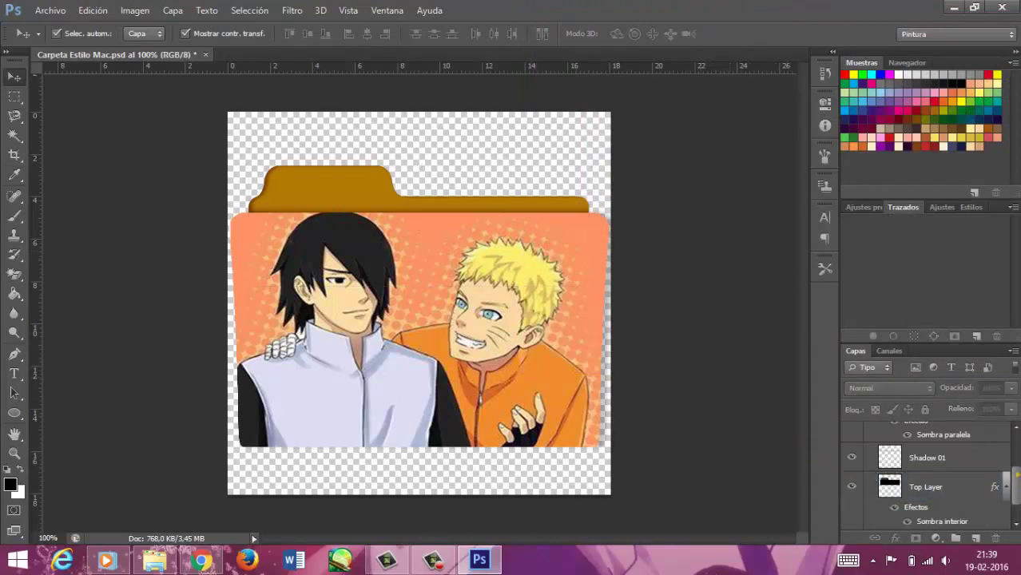
left_click_drag(1017, 481, 1017, 457)
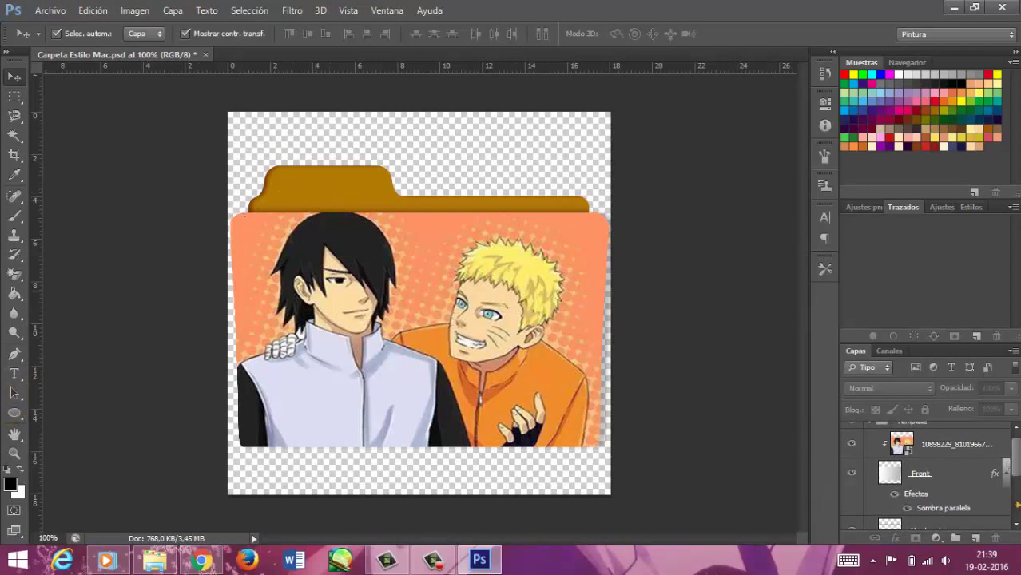
scroll(926, 475, "down", 2)
left_click(936, 475)
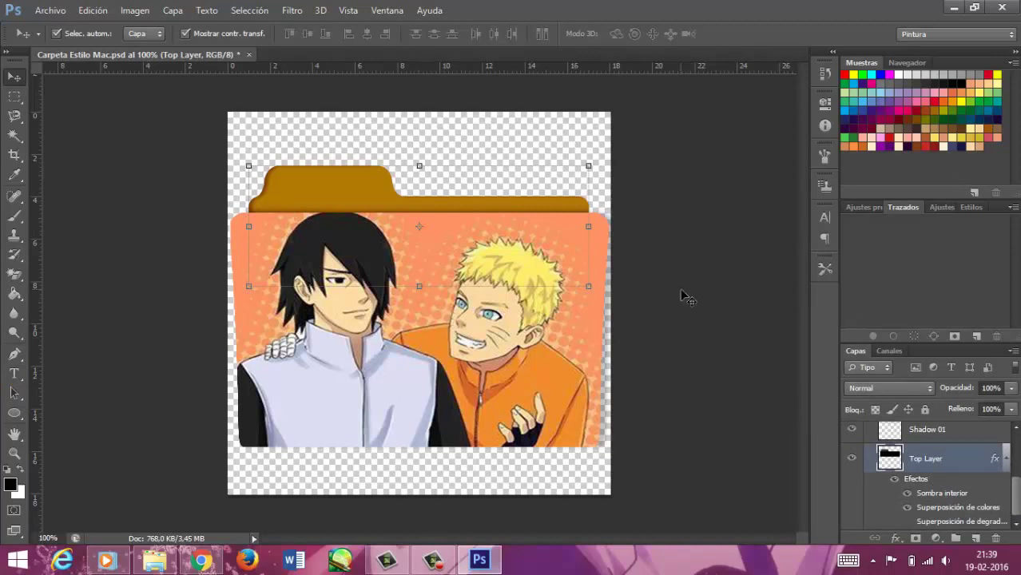
left_click(685, 298)
left_click(925, 462)
left_click(719, 392)
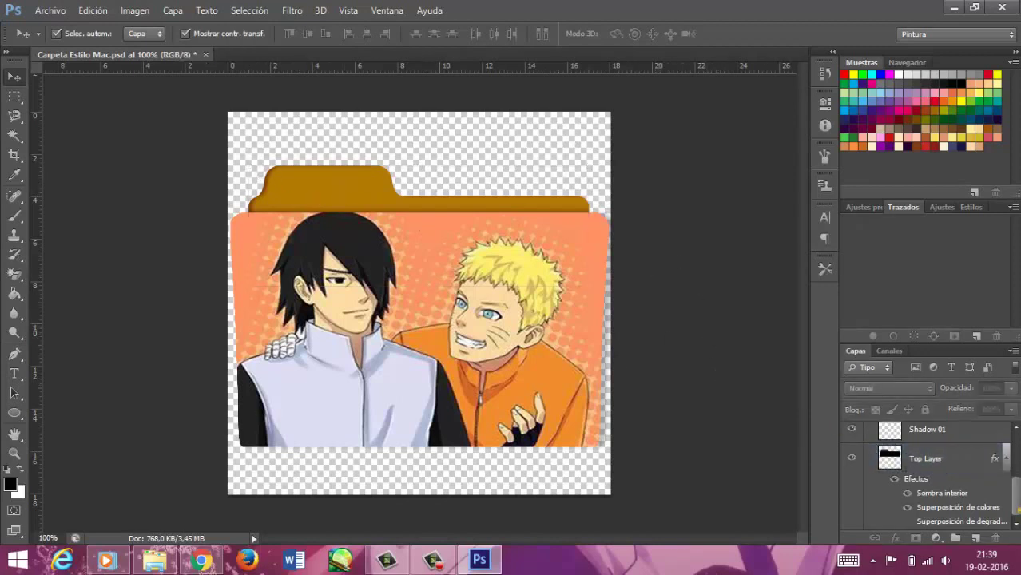
scroll(926, 471, "up", 3)
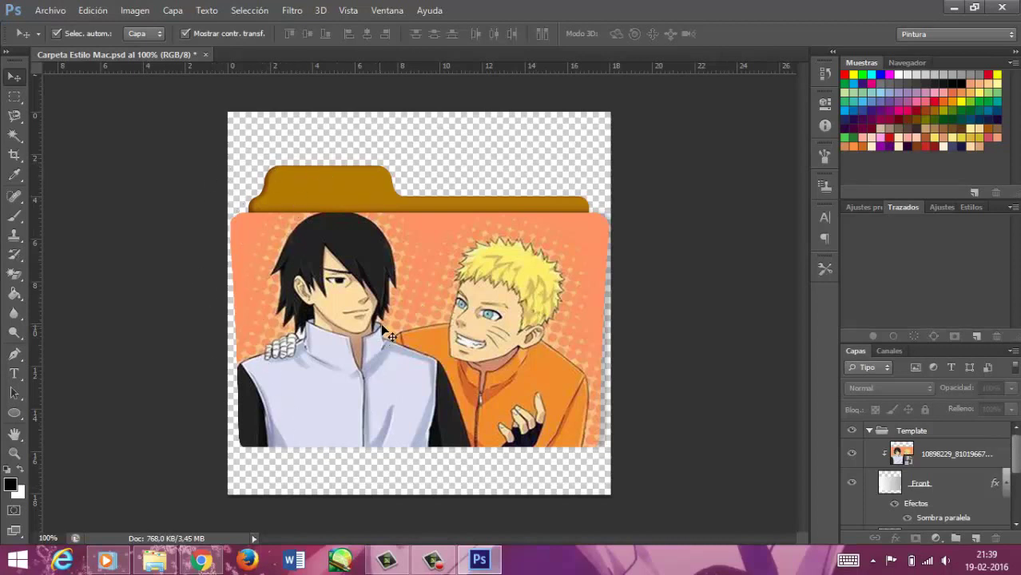
Start saving the document under a new name, choosing the Íconos folder on the desktop as the destination
left_click(50, 11)
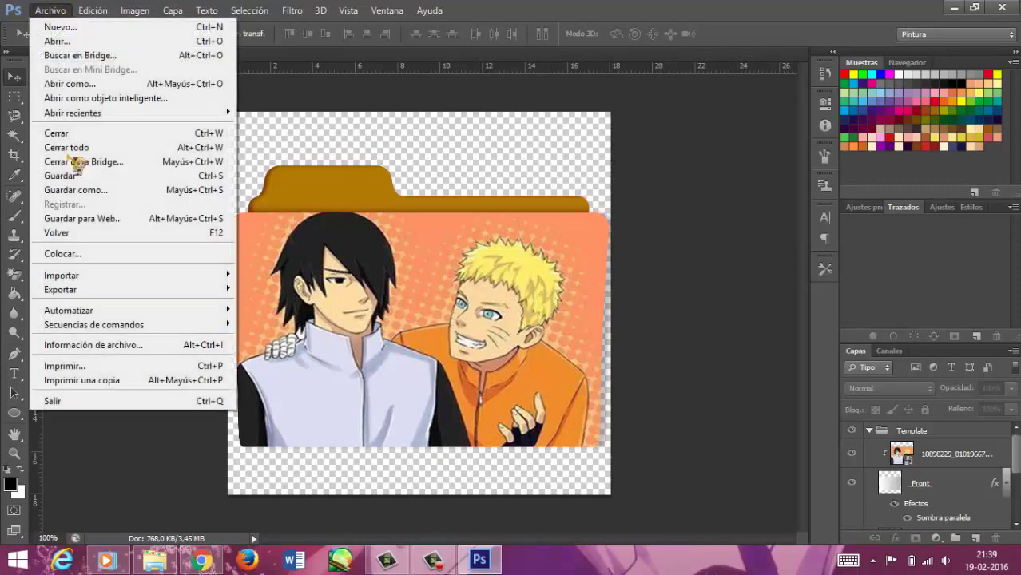
left_click(94, 193)
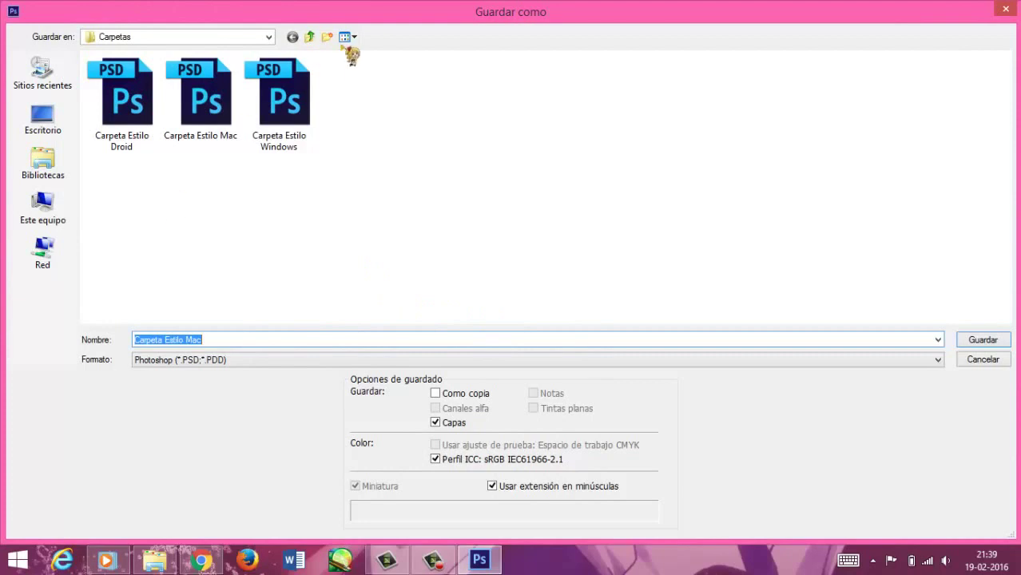
left_click(311, 40)
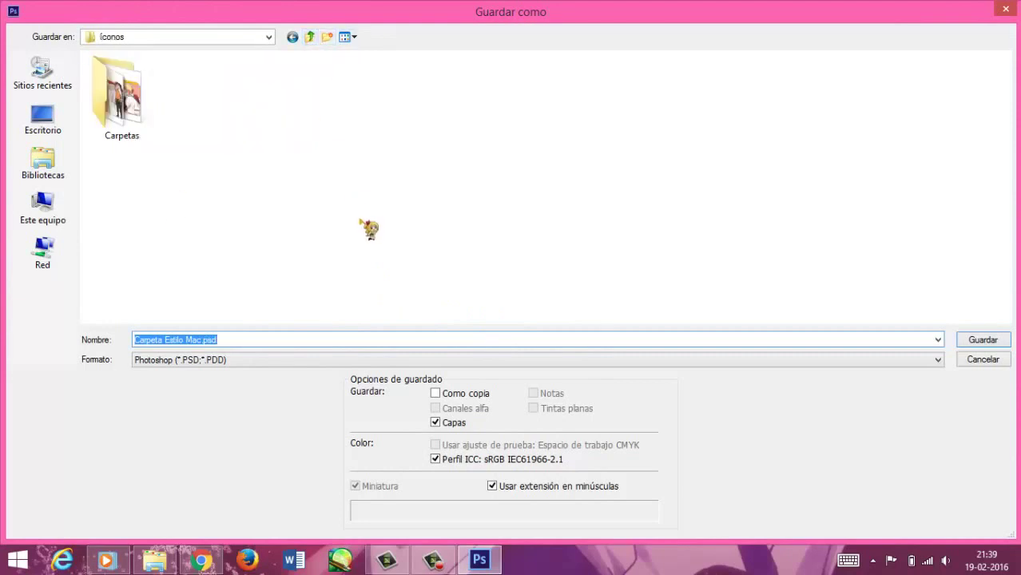
left_click(40, 120)
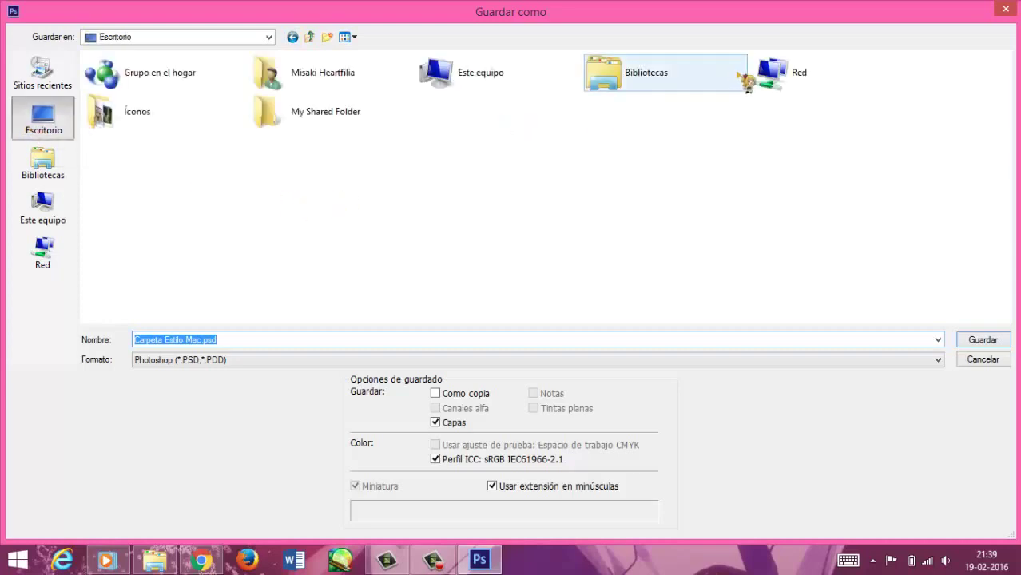
double_click(162, 121)
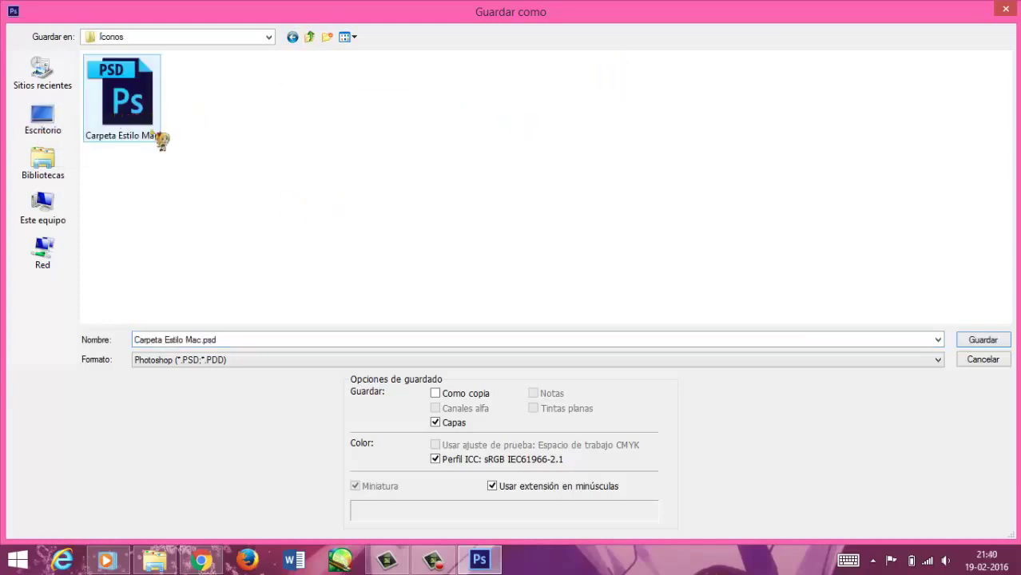
Save the folder design as a PNG copy named sasukeynaruto
left_click(219, 363)
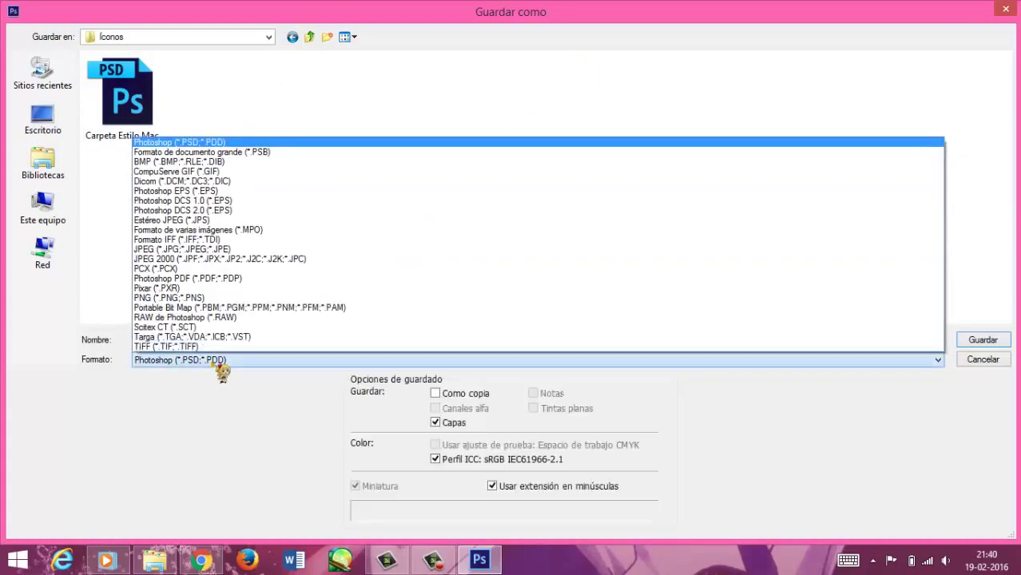
left_click(183, 297)
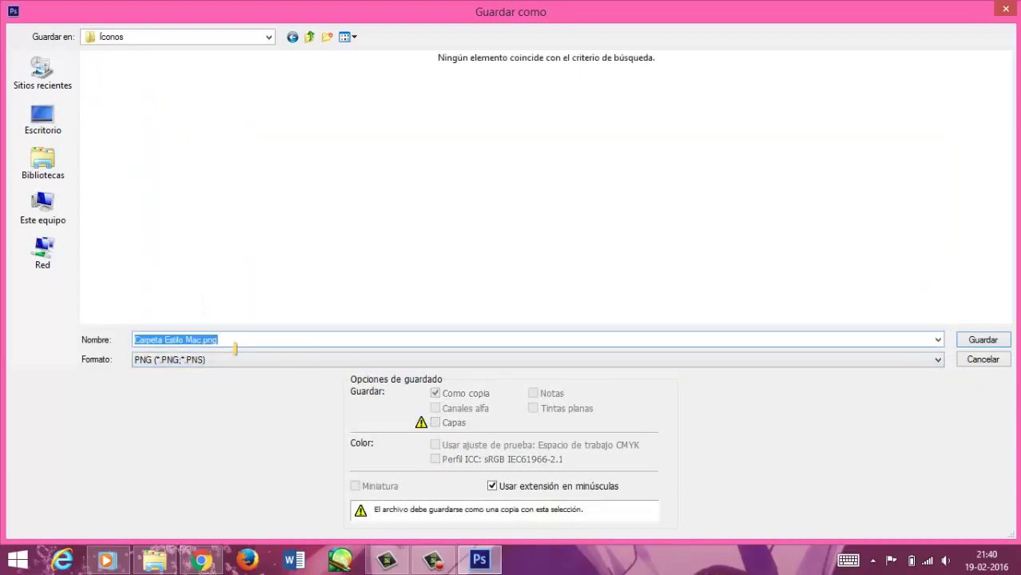
type("sasuk")
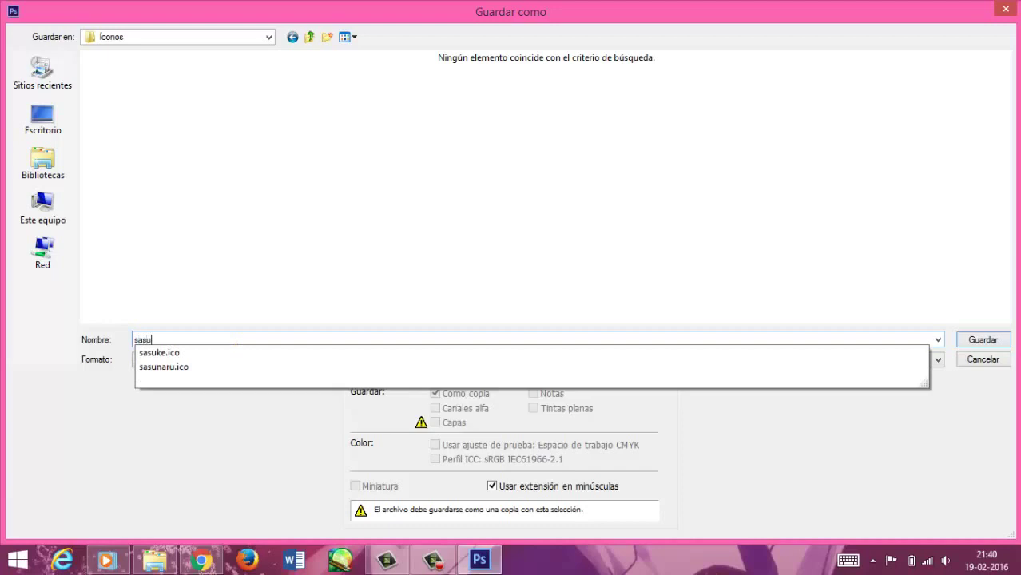
type("ey")
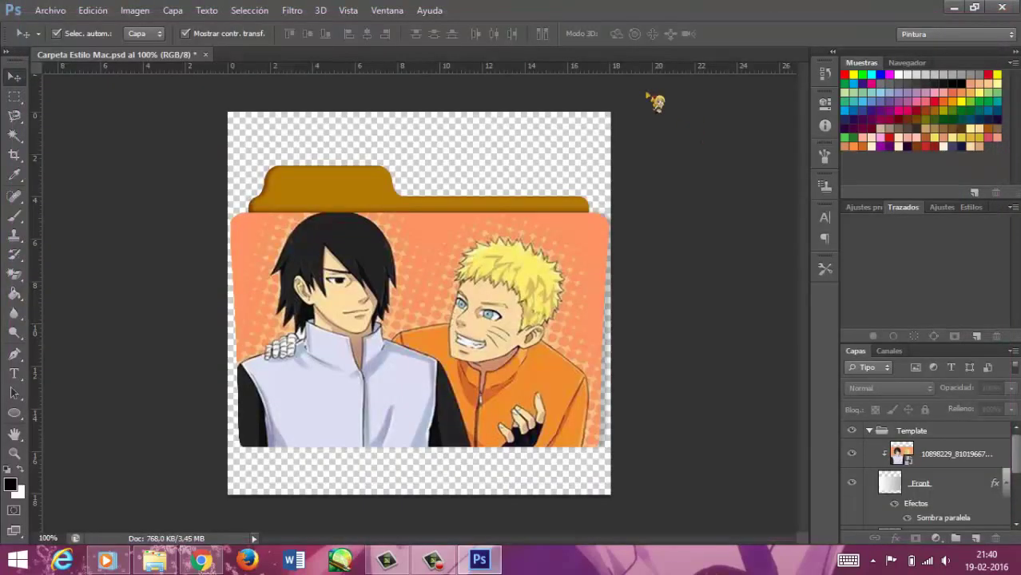
left_click(563, 170)
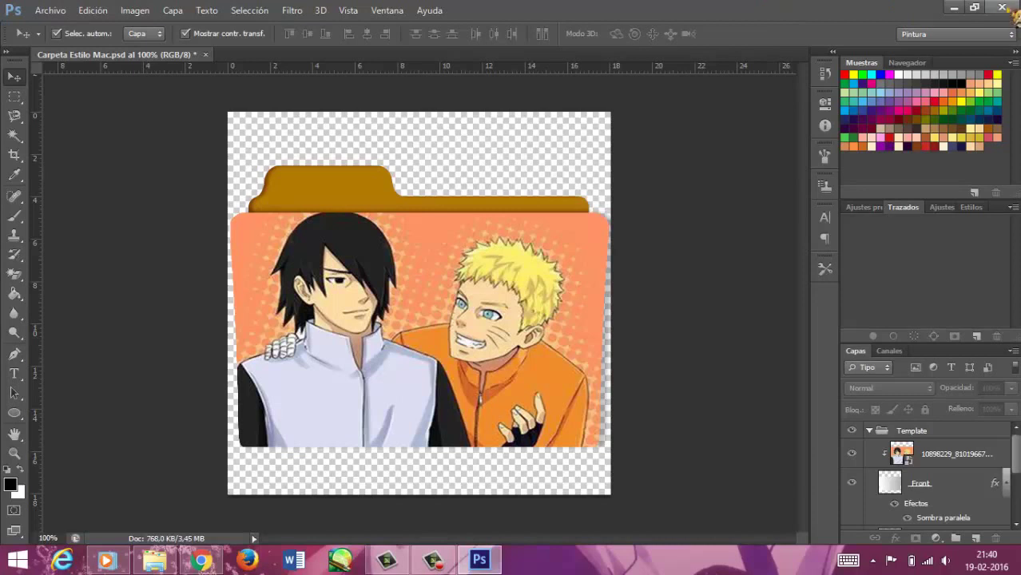
Quit Photoshop without saving the changes to the PSD and launch IcoFX
left_click(1001, 7)
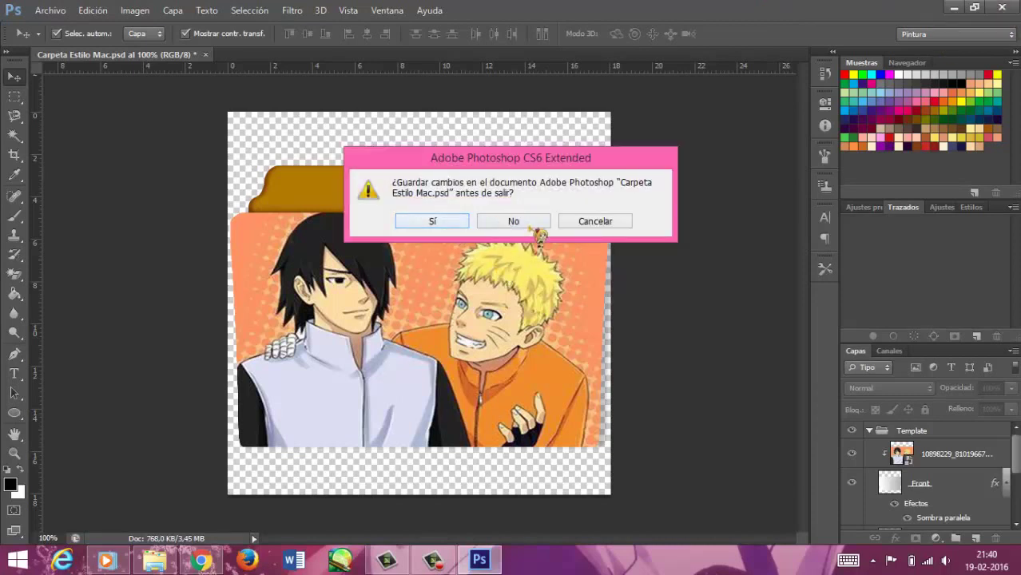
left_click(532, 225)
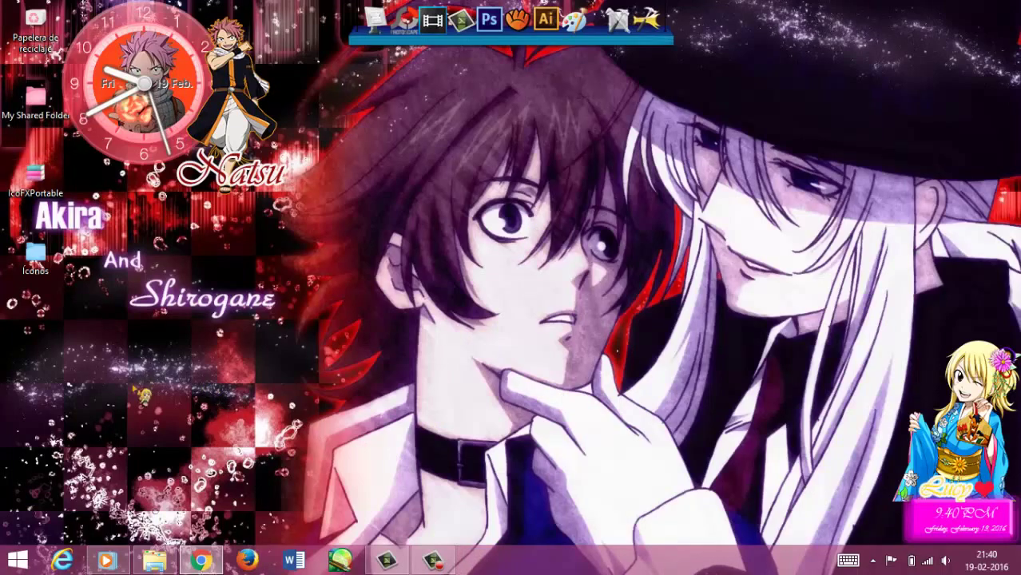
left_click(18, 561)
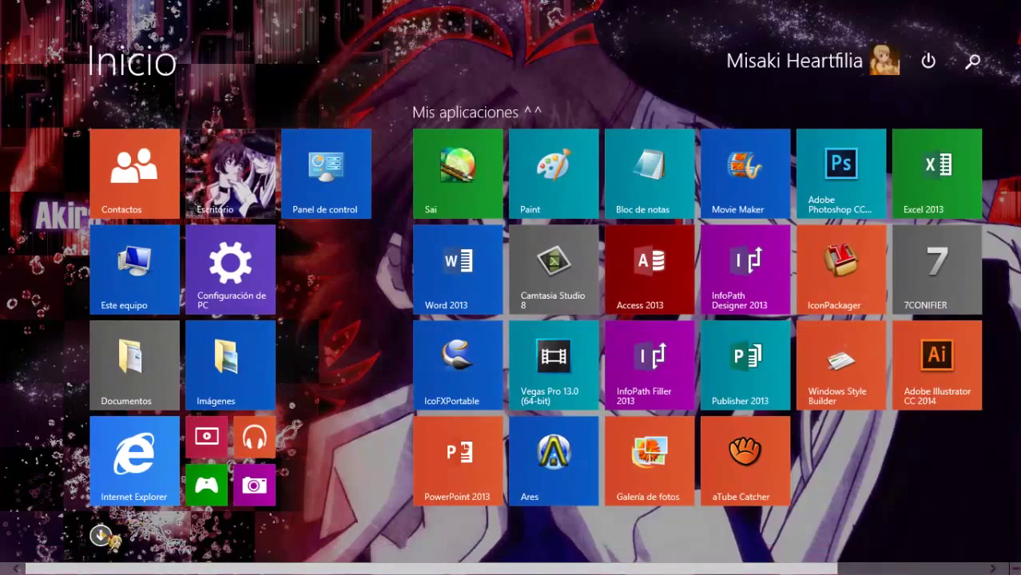
left_click(452, 369)
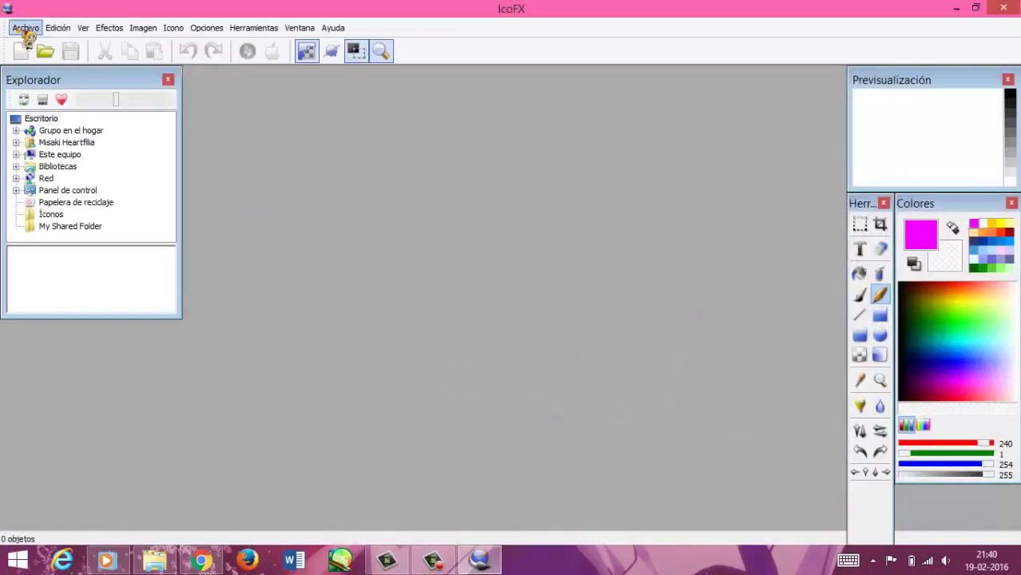
Start opening a file and browse the contents of the Íconos folder on the desktop
left_click(25, 28)
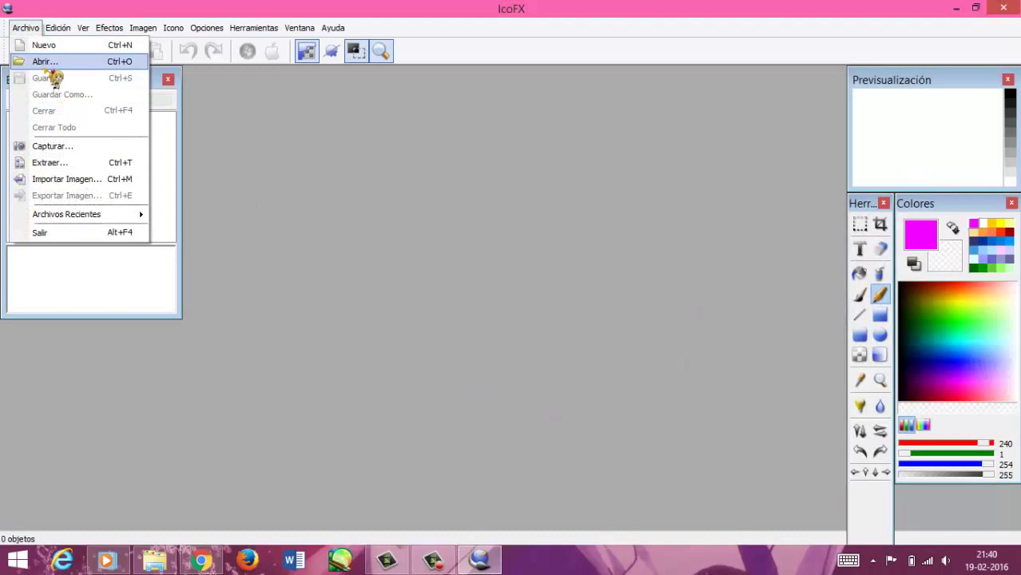
left_click(45, 61)
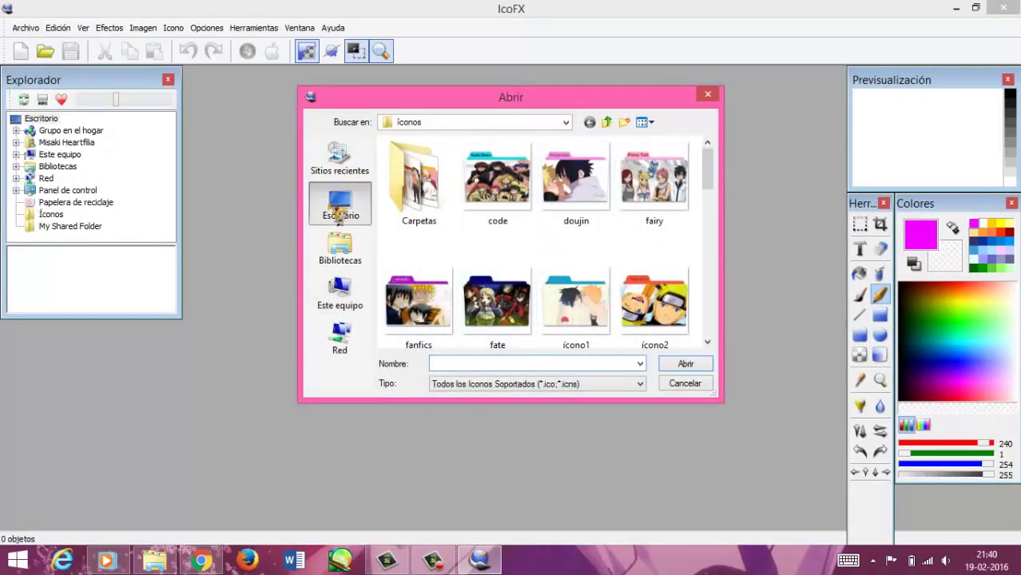
left_click(339, 209)
double_click(603, 238)
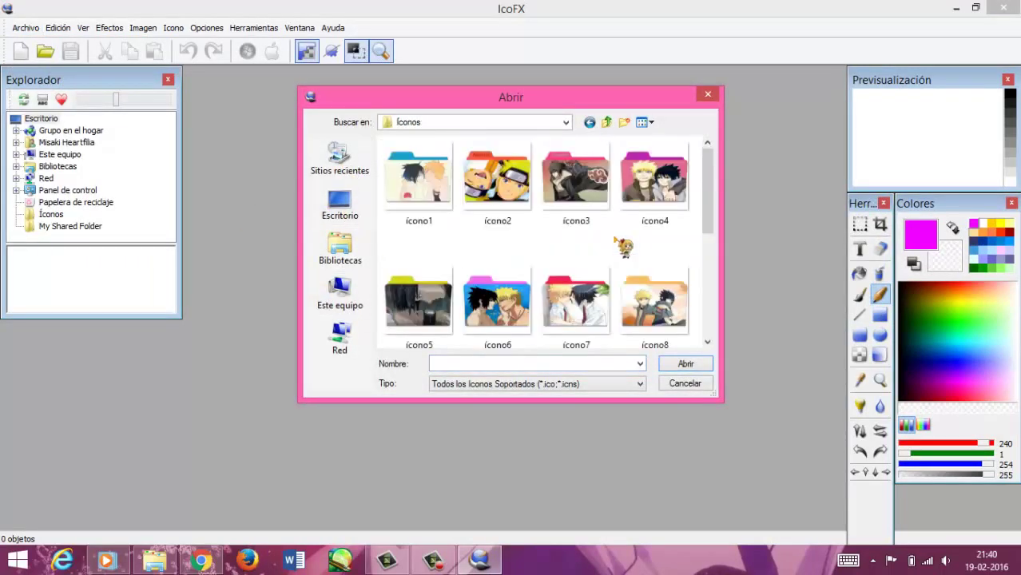
scroll(713, 323, "down", 5)
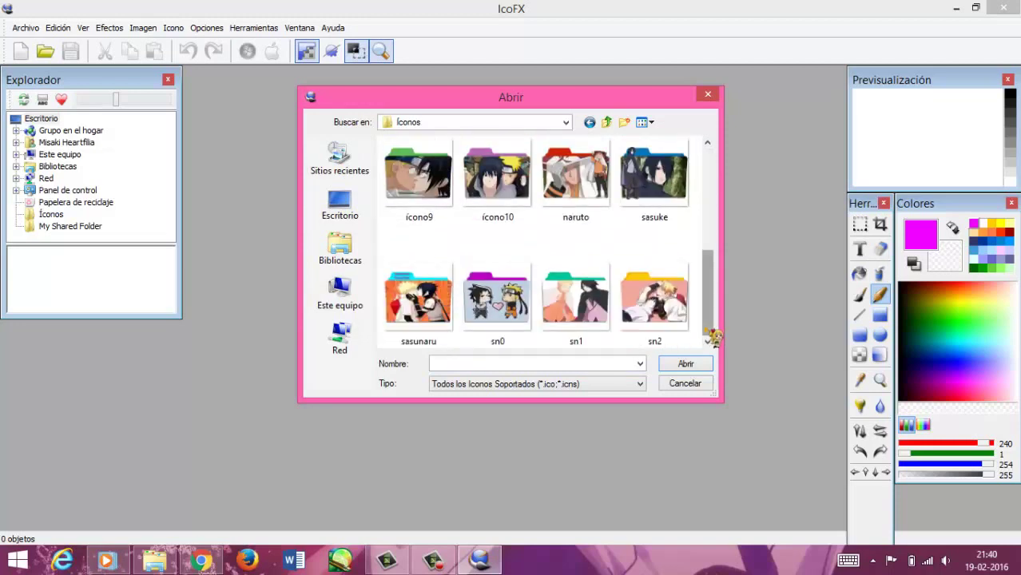
scroll(718, 180, "up", 3)
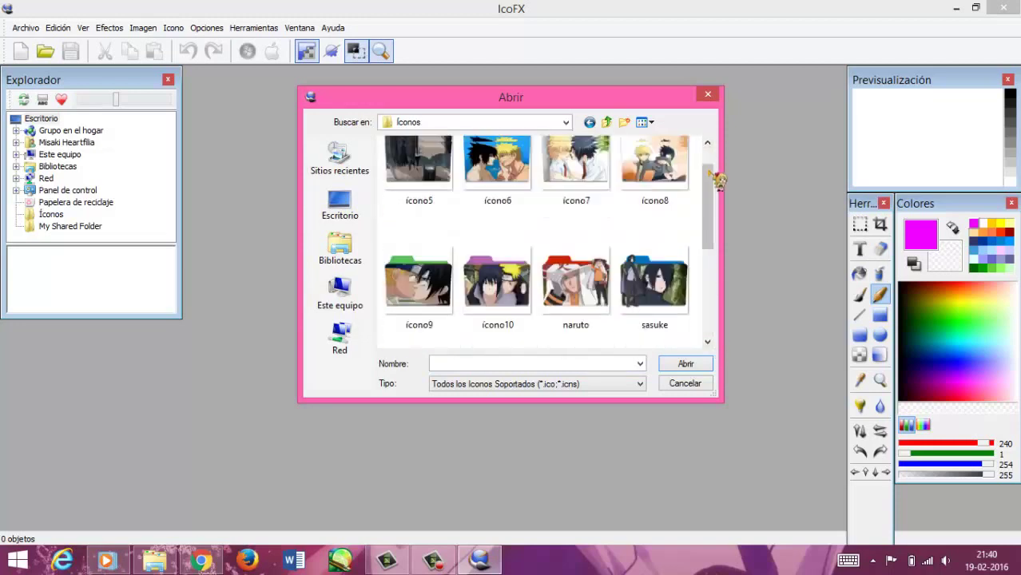
scroll(718, 179, "up", 2)
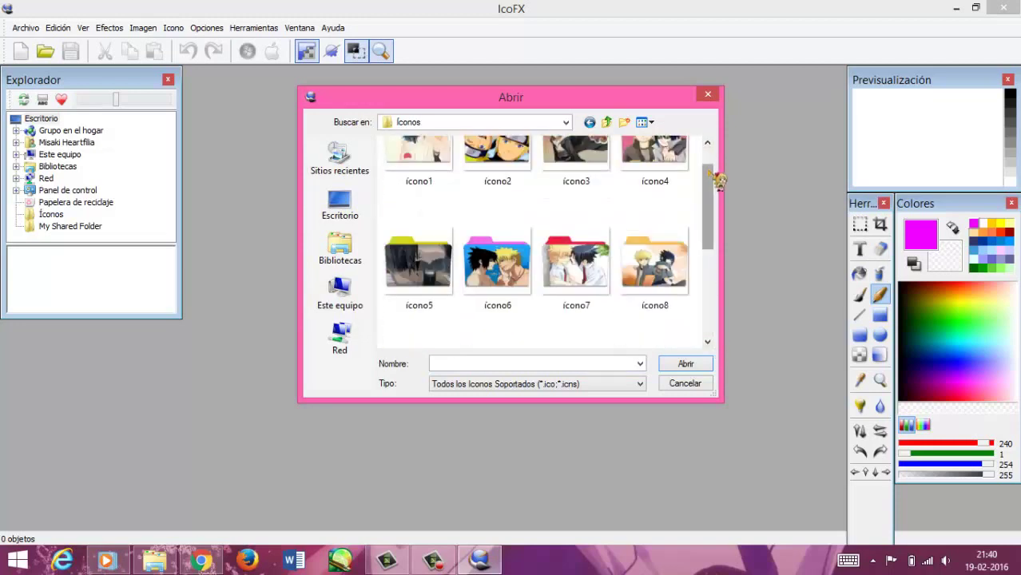
Filter the file list to images and open the sasukeynaruto picture
left_click(583, 386)
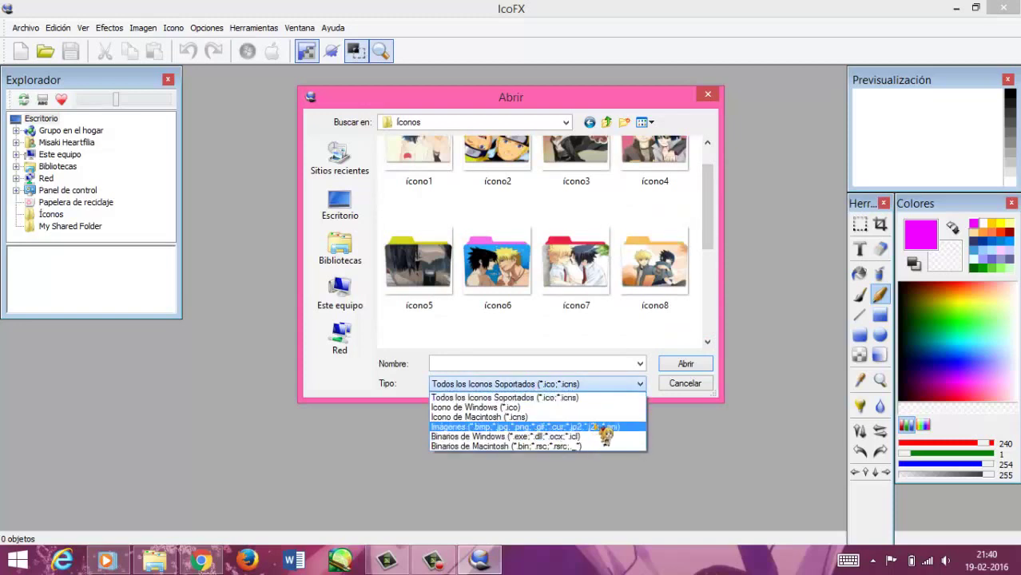
left_click(605, 428)
left_click(702, 258)
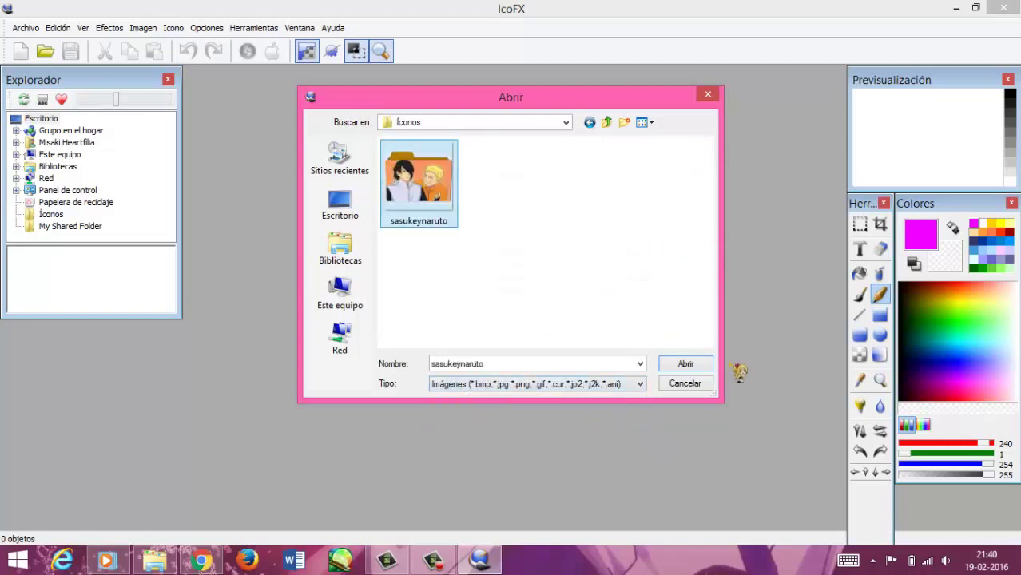
left_click(703, 365)
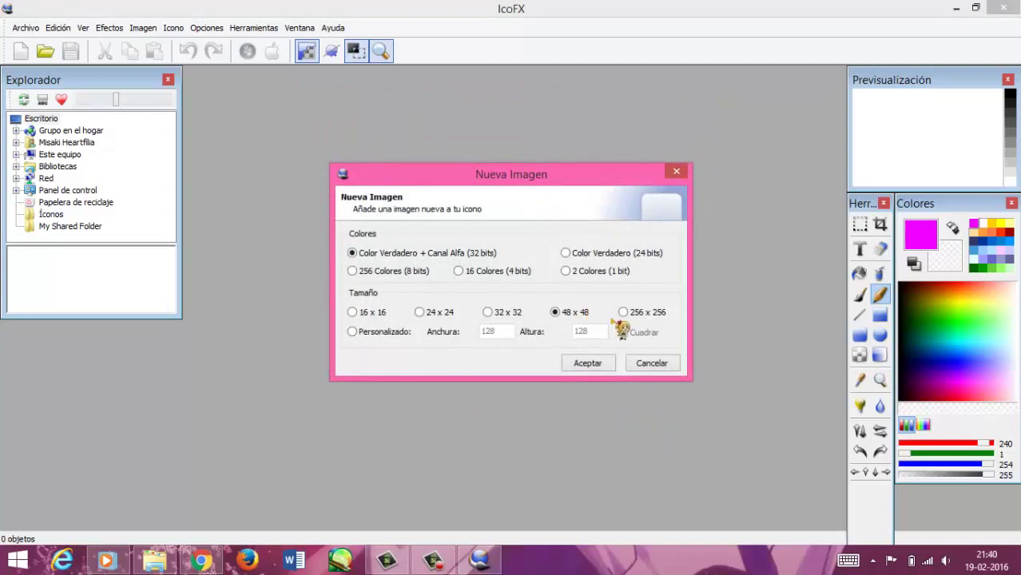
Set the new icon image to 256 x 256 and accept the advanced import with its default options
left_click(624, 313)
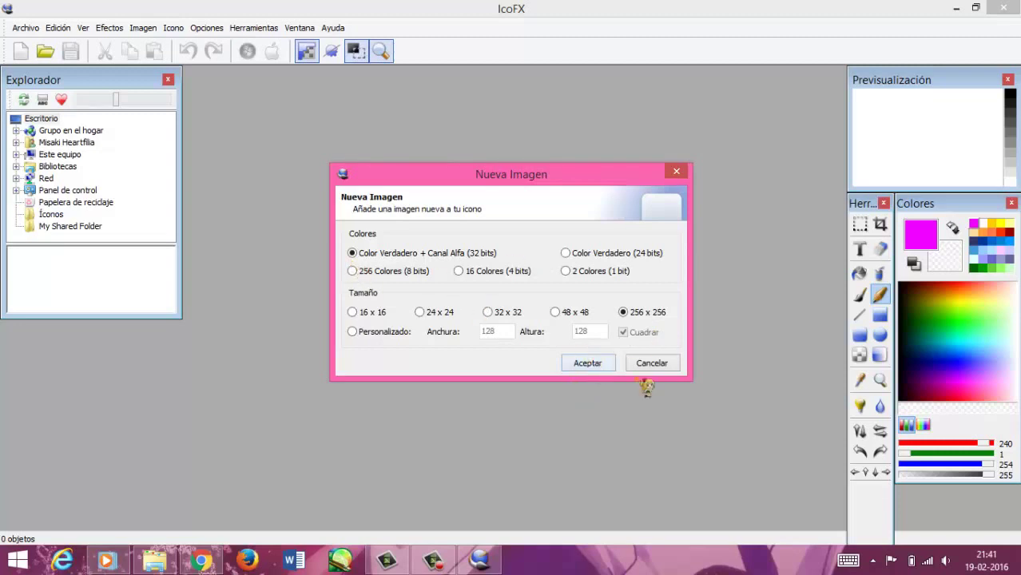
left_click(587, 363)
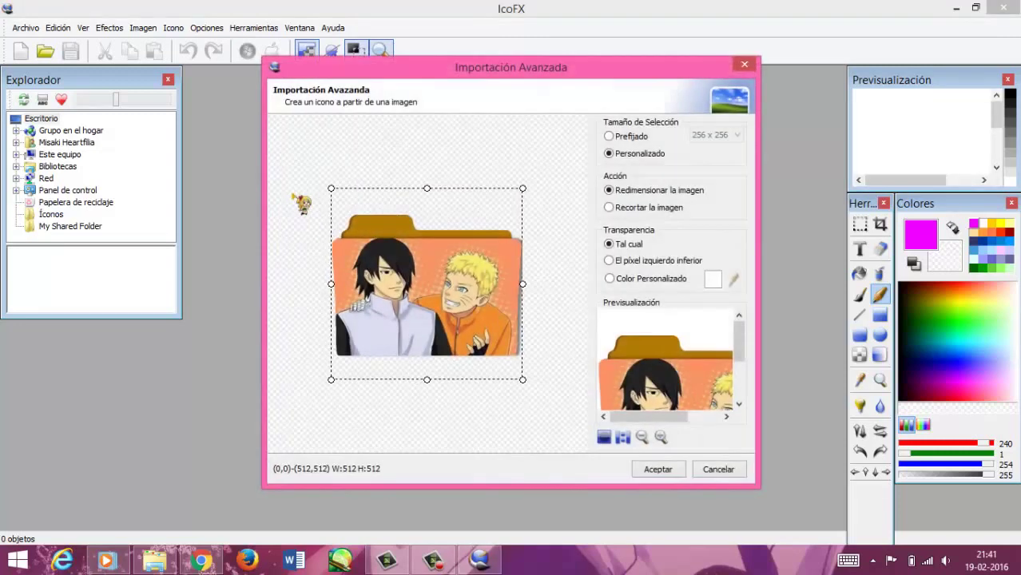
left_click(658, 470)
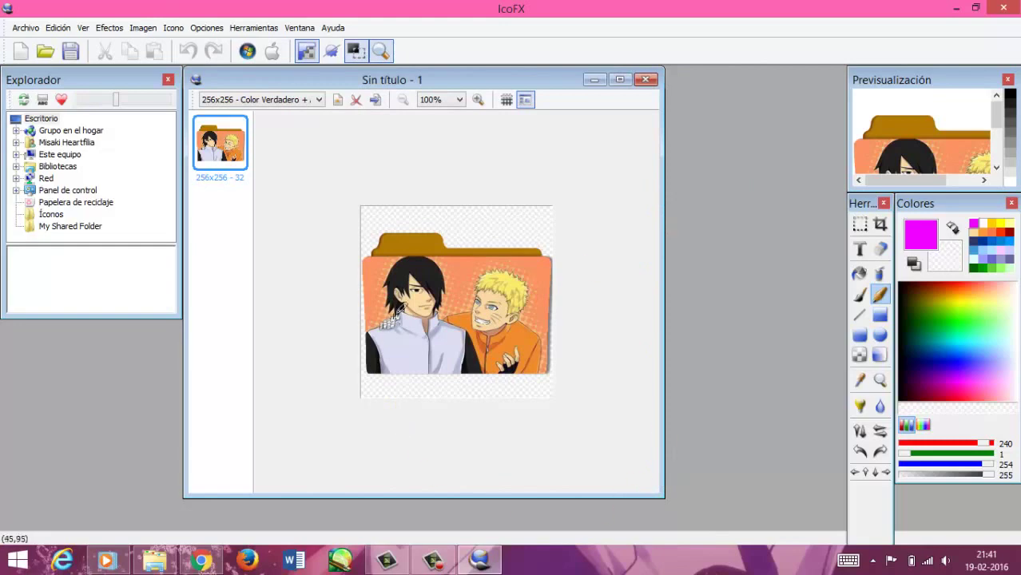
Save the icon as sasukeynaruto in Windows icon (.ico) format in the desktop's Íconos folder and close IcoFX
left_click(25, 28)
left_click(62, 94)
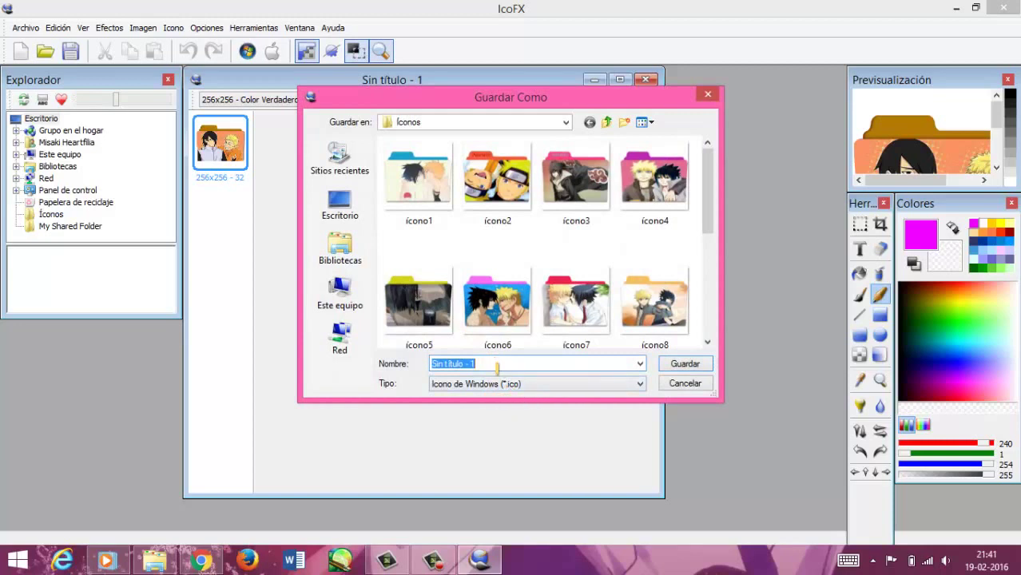
left_click(340, 204)
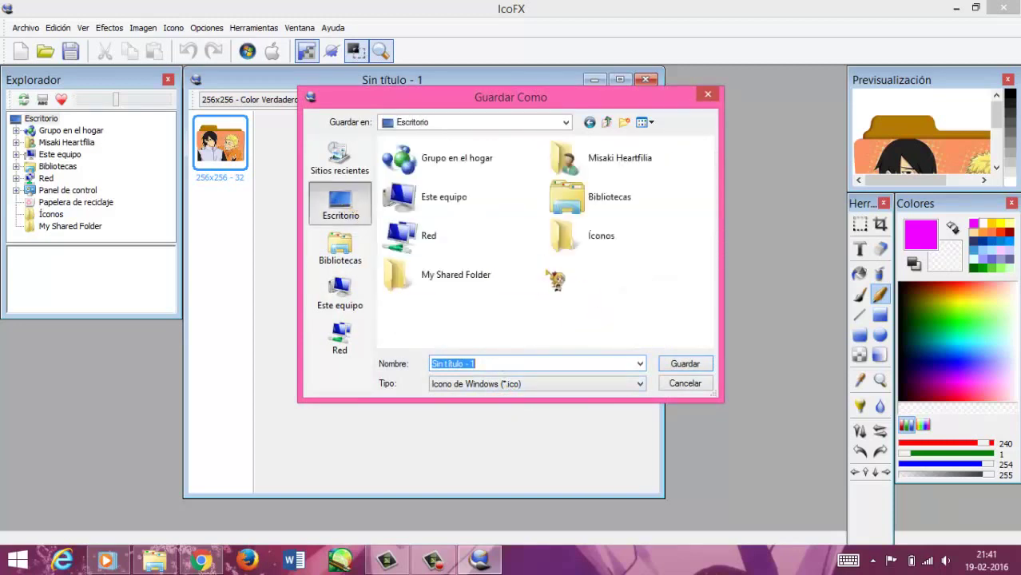
double_click(636, 245)
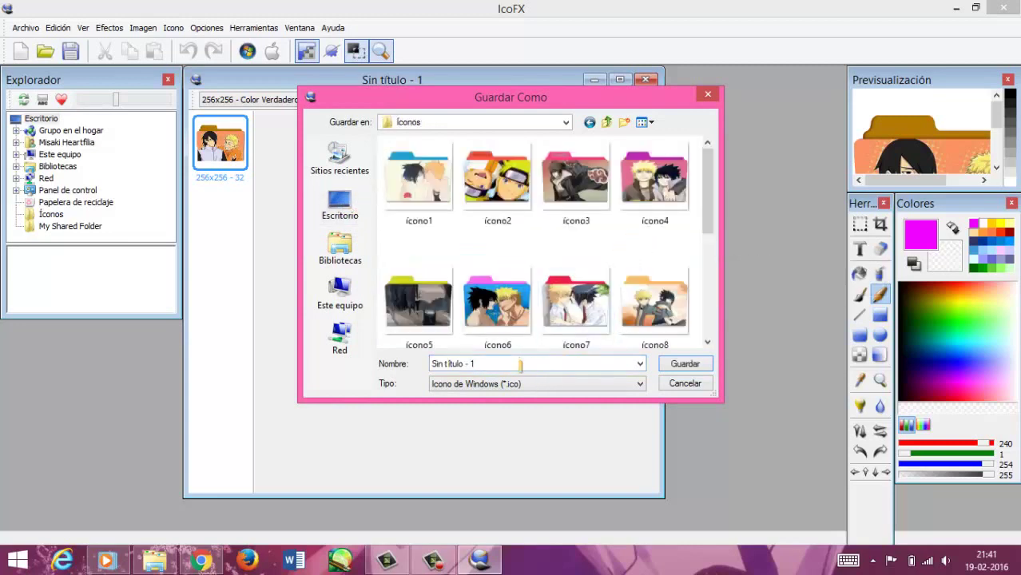
type("sasu")
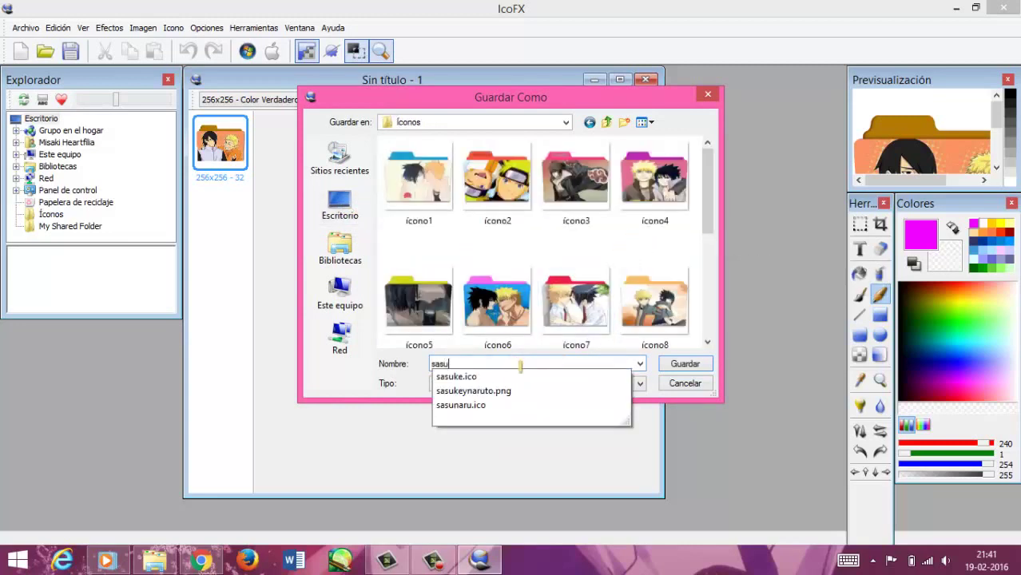
type("ky")
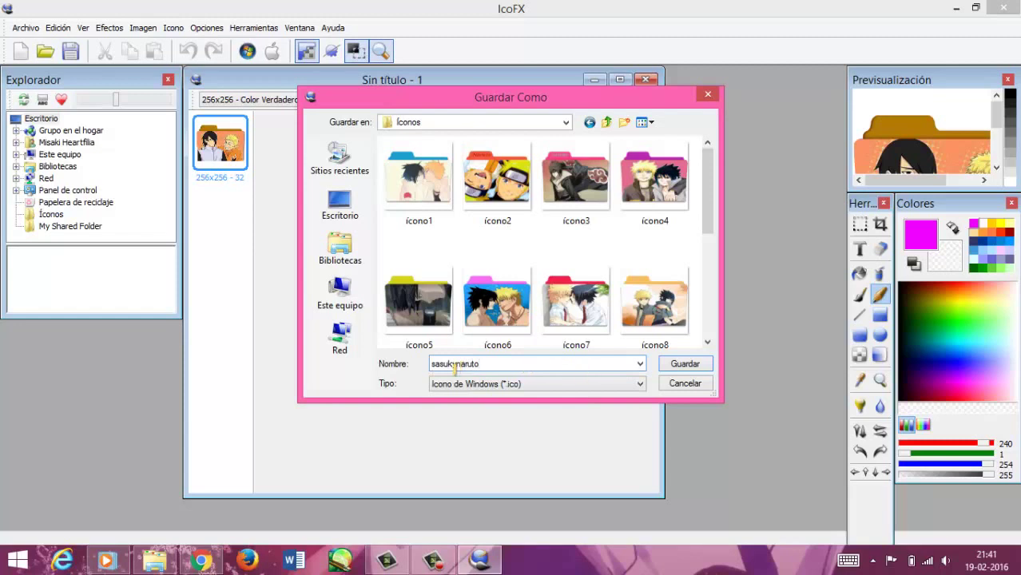
type("e")
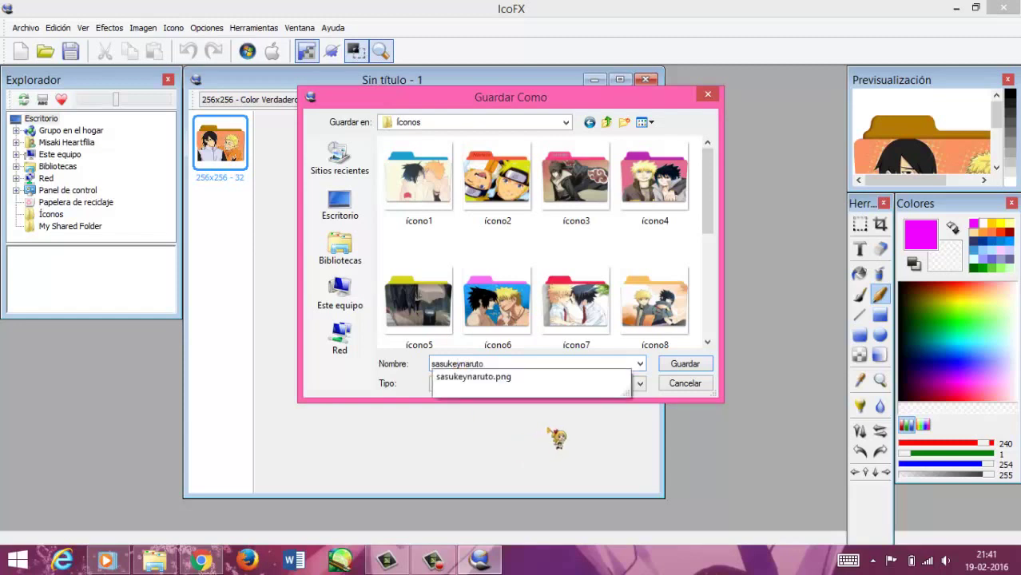
key("Escape")
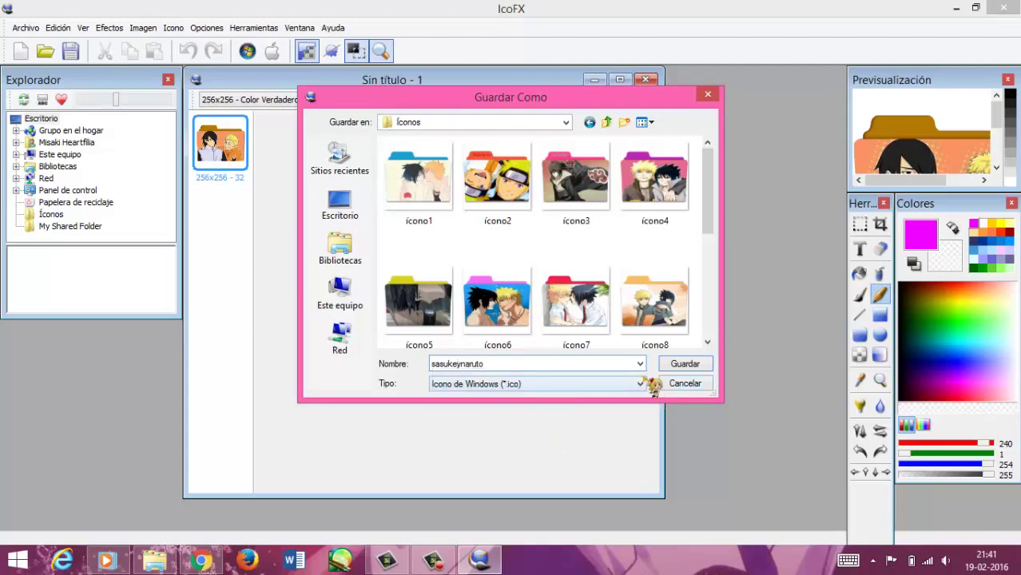
left_click(685, 365)
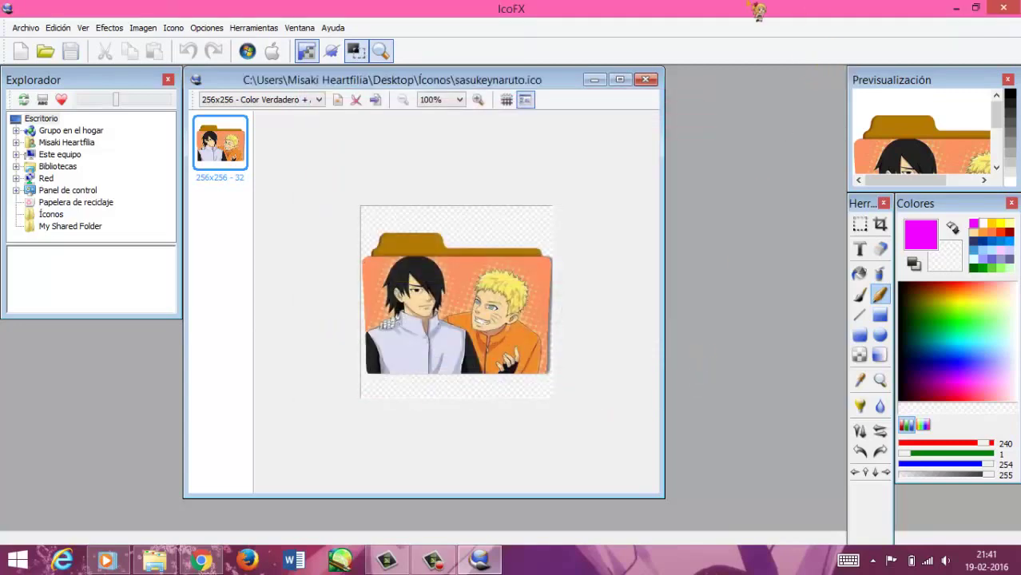
left_click(1008, 9)
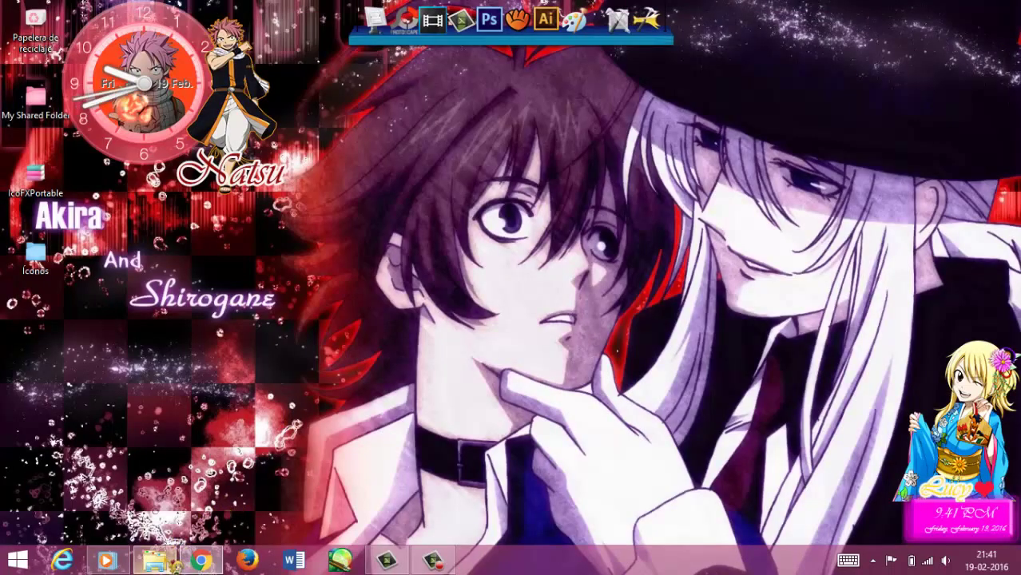
Switch to File Explorer and open the customization properties of the Easy Paint tool sai folder in Imágenes
left_click(156, 561)
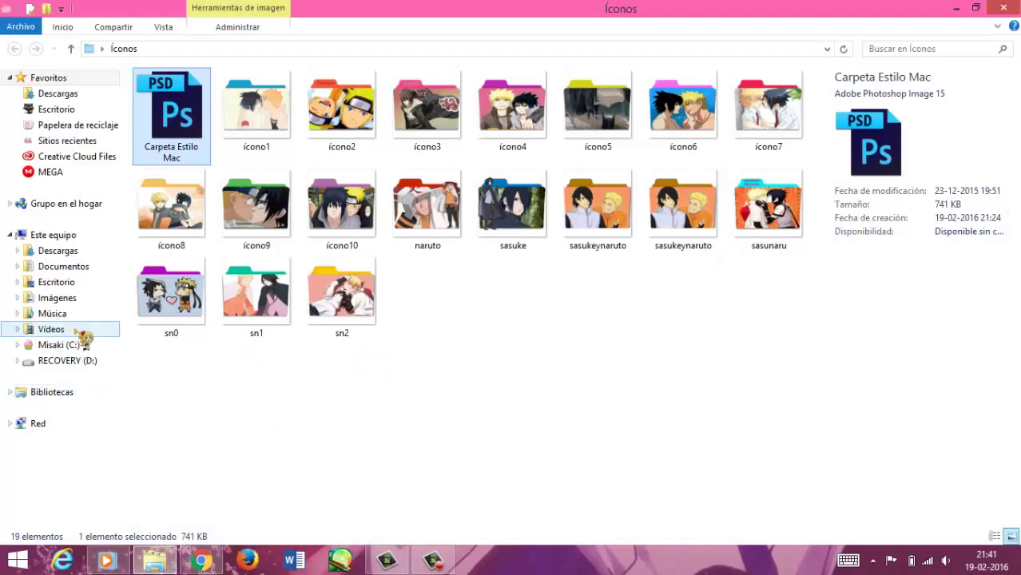
left_click(74, 299)
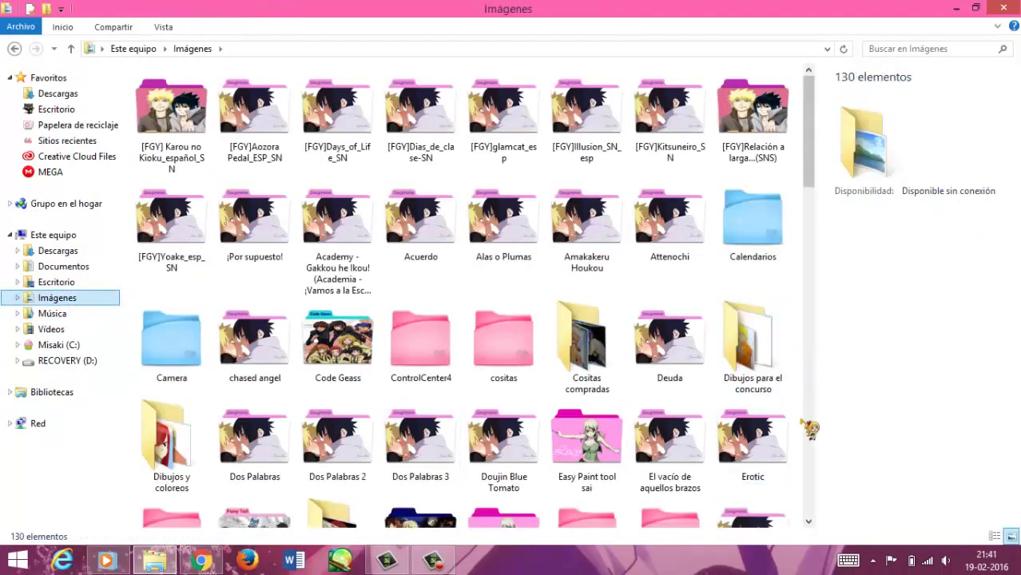
left_click_drag(809, 155, 817, 216)
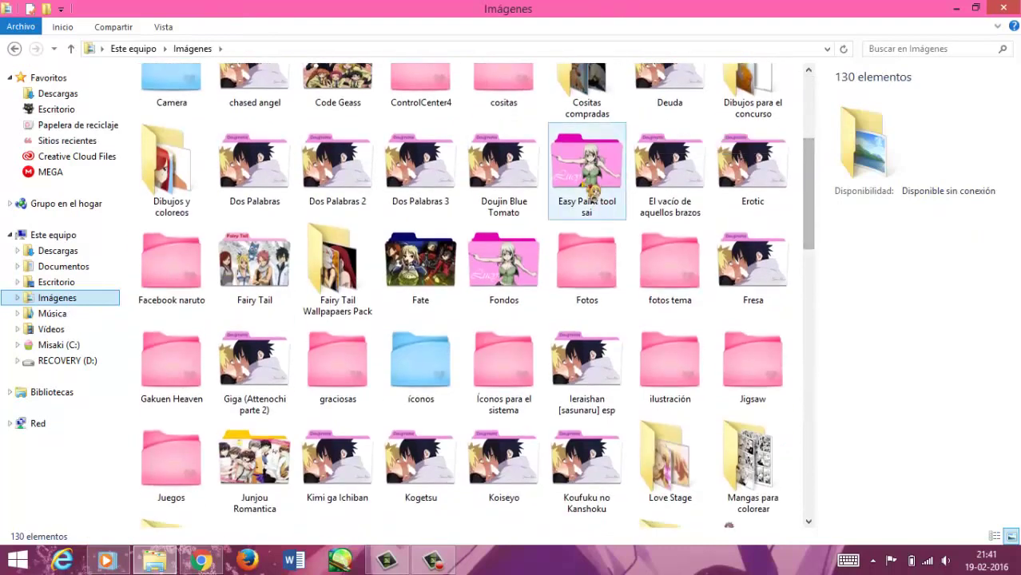
left_click(592, 193)
right_click(591, 193)
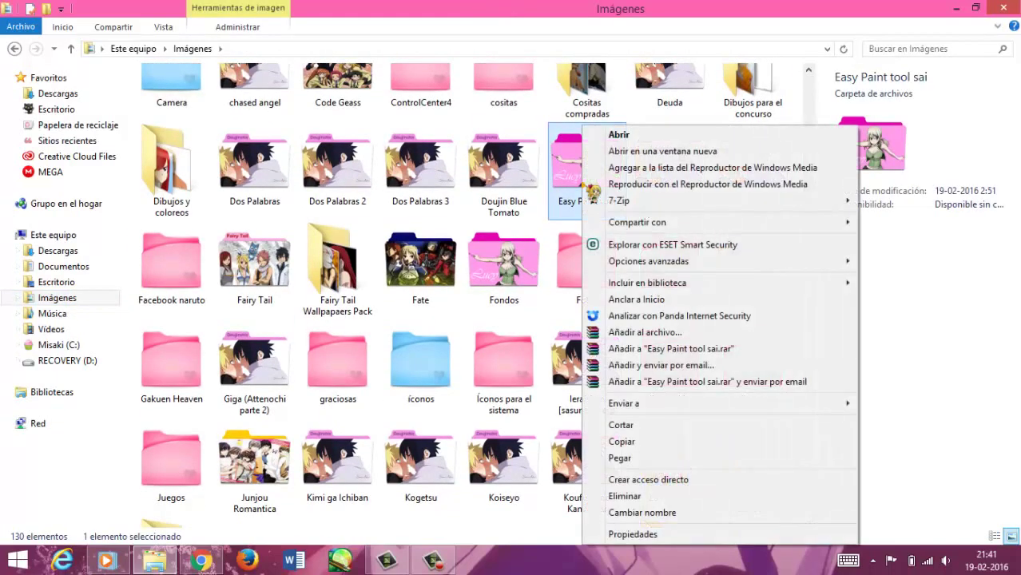
left_click(657, 534)
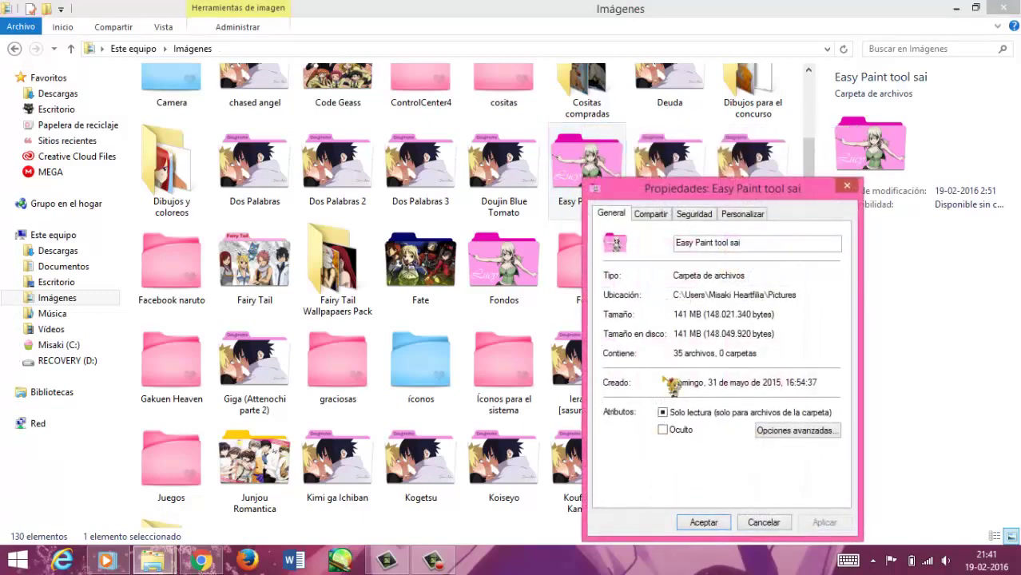
left_click(751, 216)
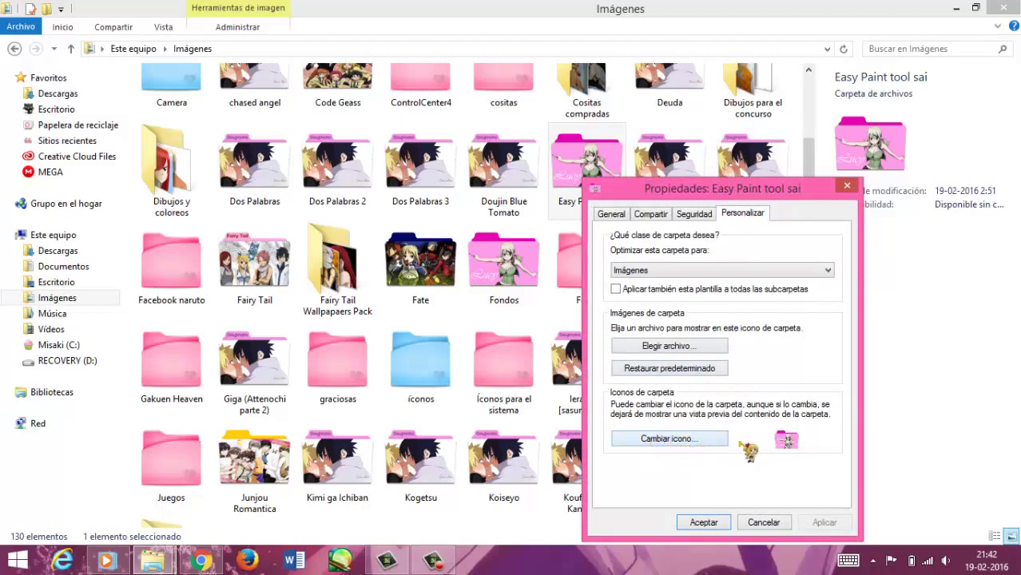
Change the Easy Paint tool sai folder's icon to sasukeynaruto from the desktop's Íconos folder and apply the change
left_click(687, 441)
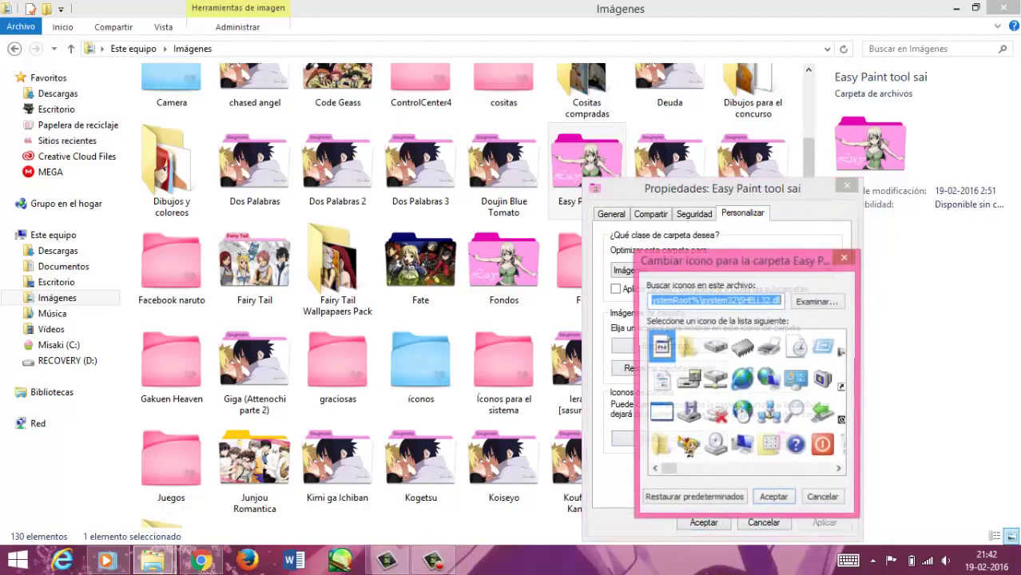
left_click(824, 305)
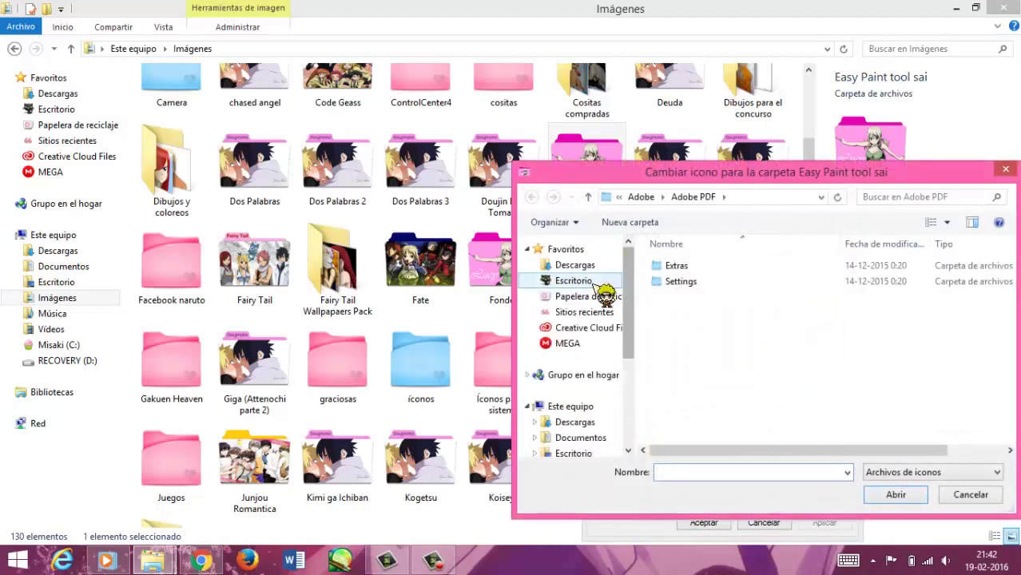
left_click(601, 282)
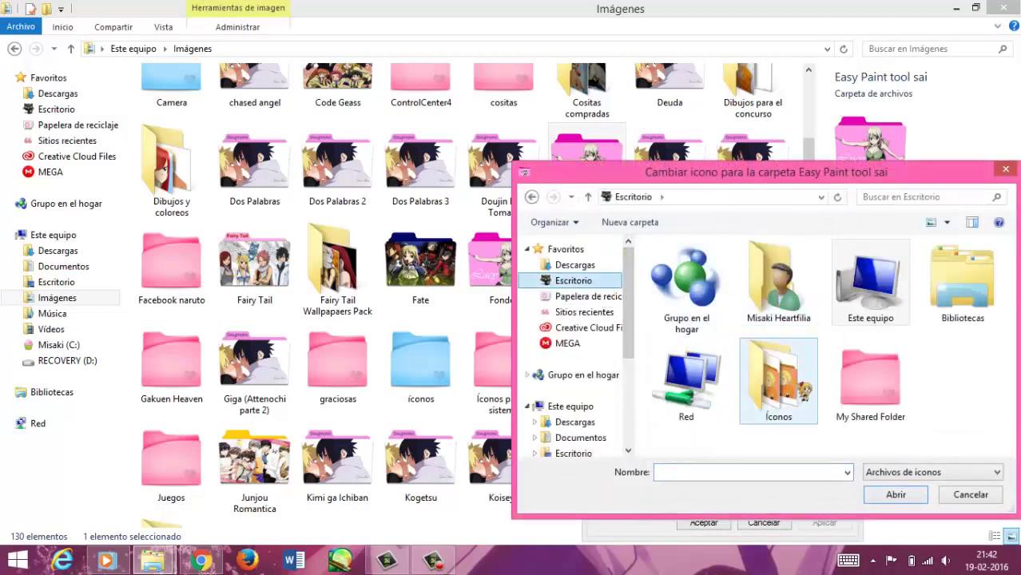
double_click(787, 382)
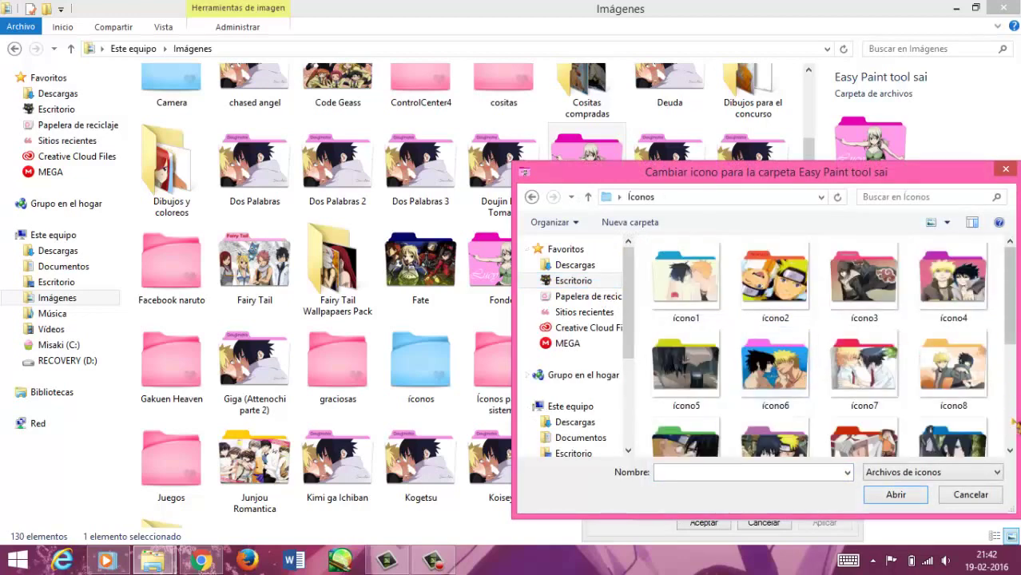
scroll(1016, 424, "down", 3)
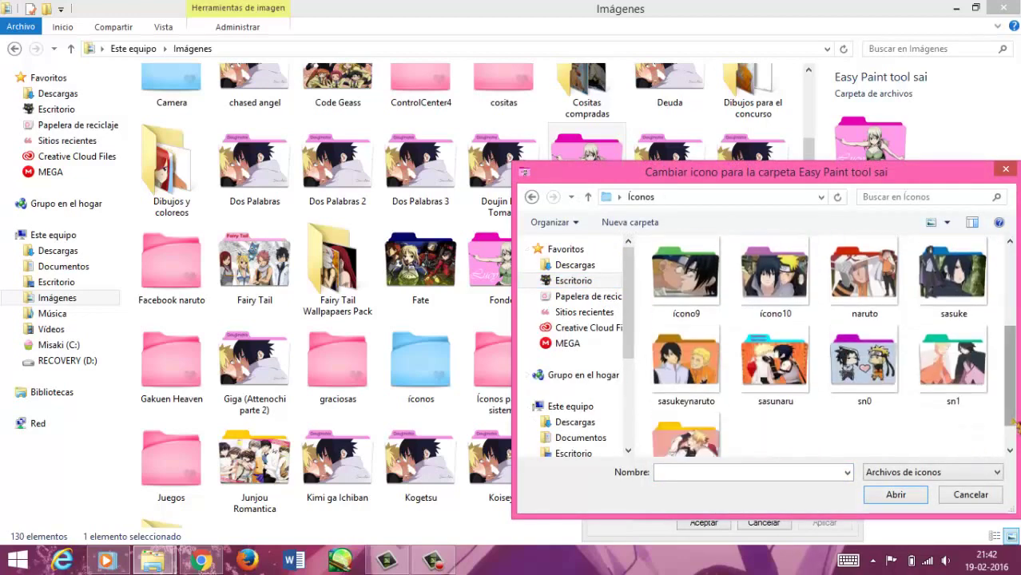
left_click(651, 365)
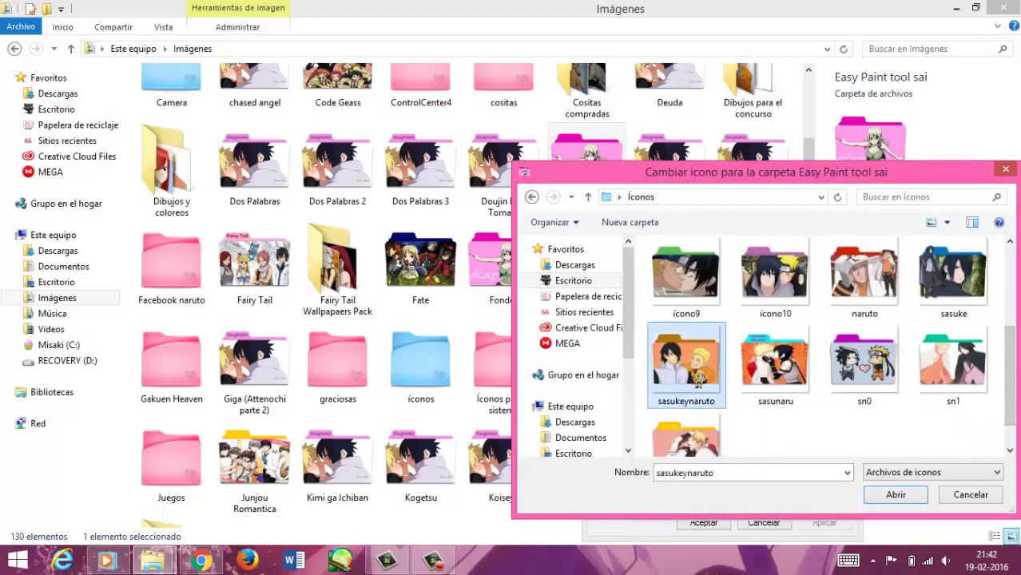
left_click(895, 495)
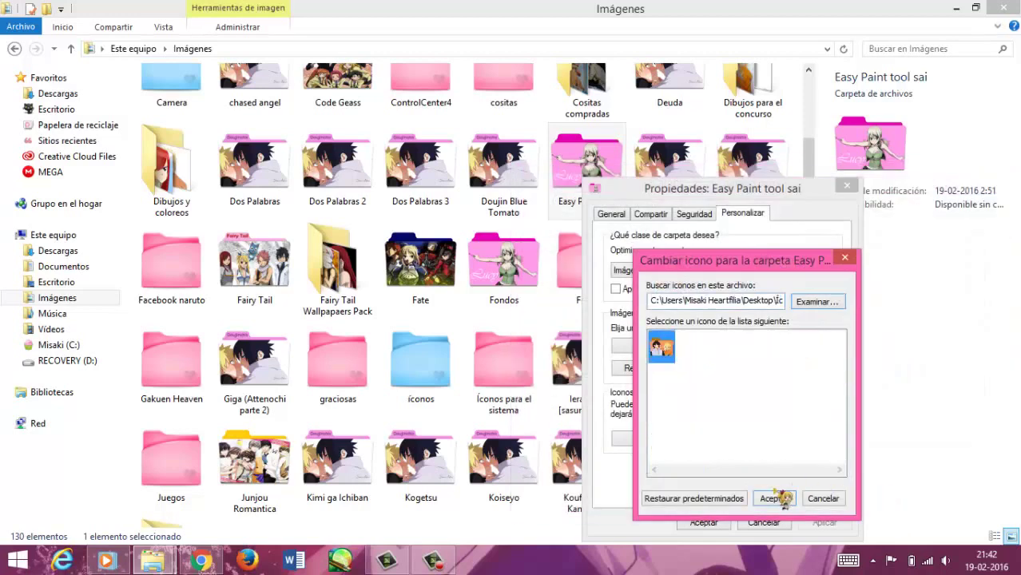
left_click(777, 500)
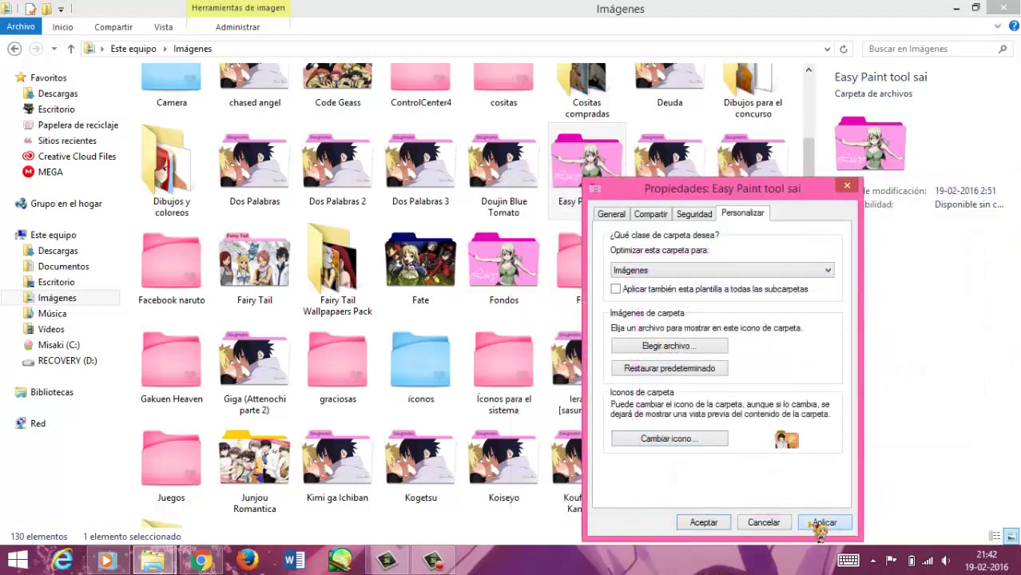
left_click(821, 525)
left_click(703, 522)
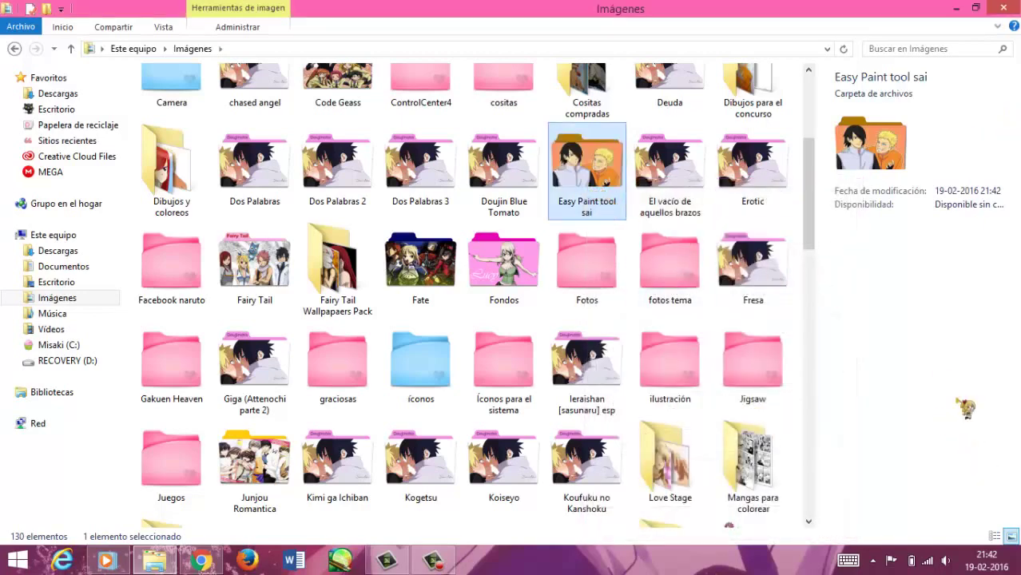
Show the Imágenes contents as very large icons, inspect the Easy Paint tool sai folder's icon and minimize the window
left_click(238, 28)
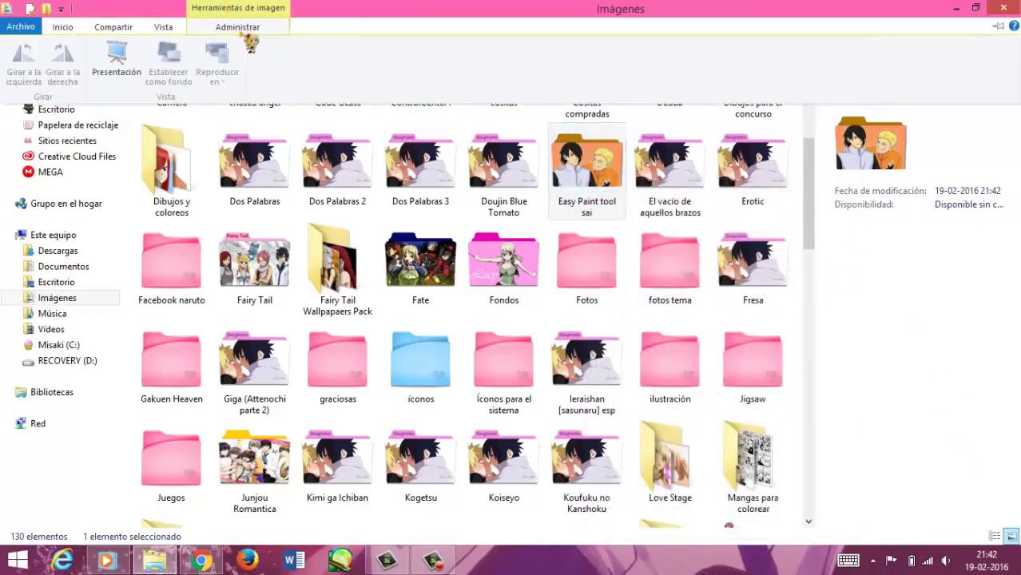
left_click(163, 27)
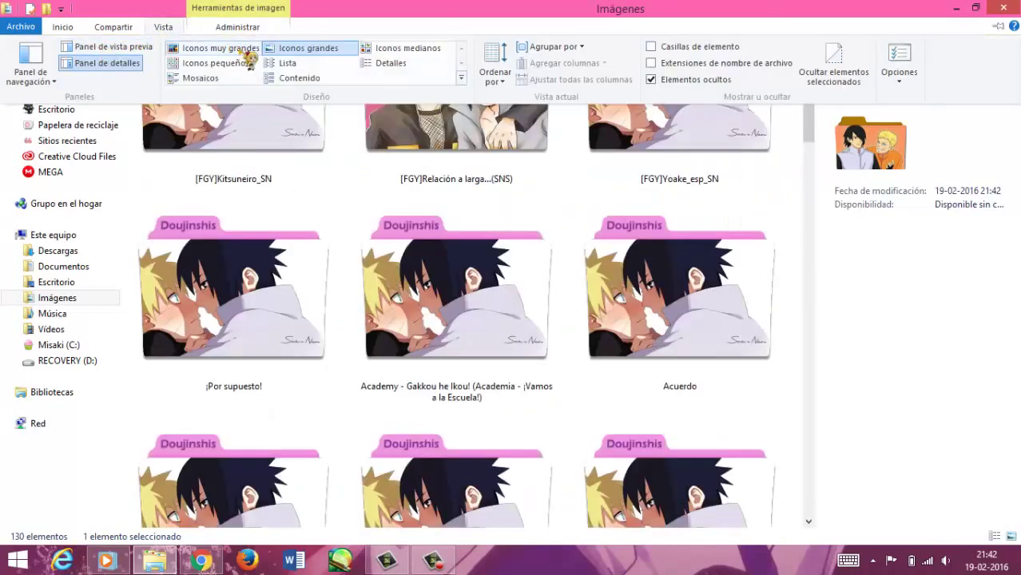
left_click(247, 52)
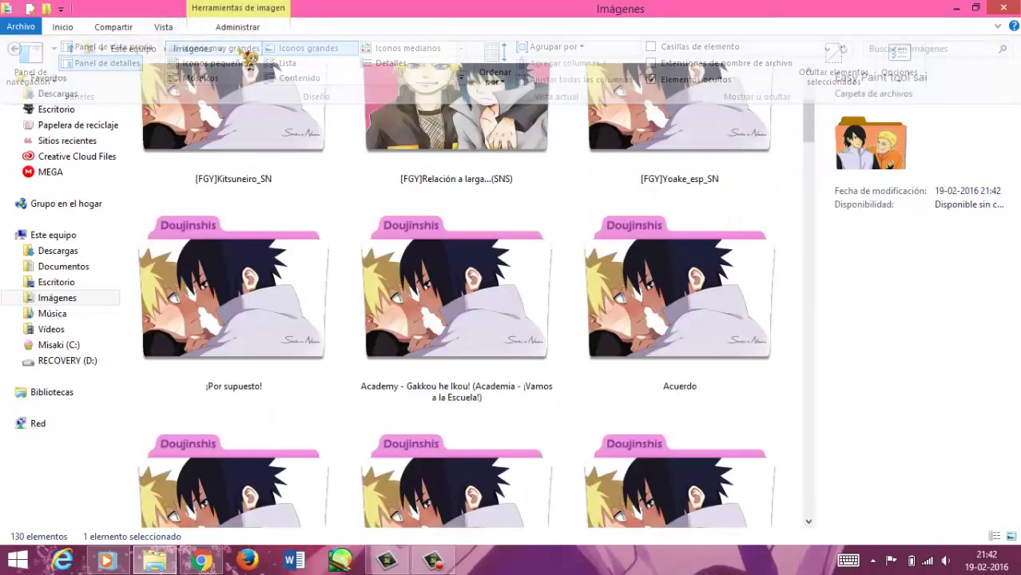
scroll(651, 120, "down", 8)
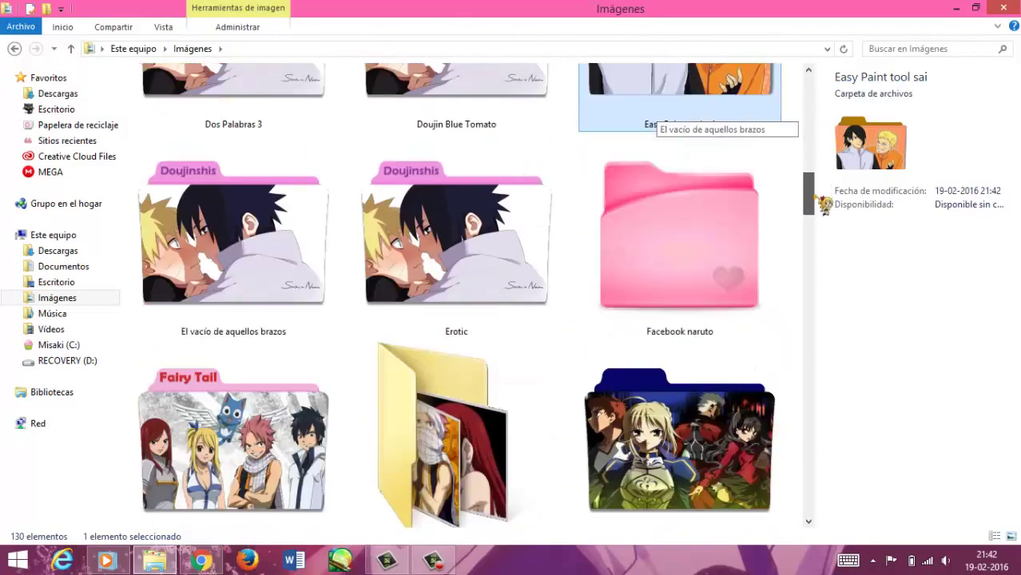
scroll(651, 120, "up", 2)
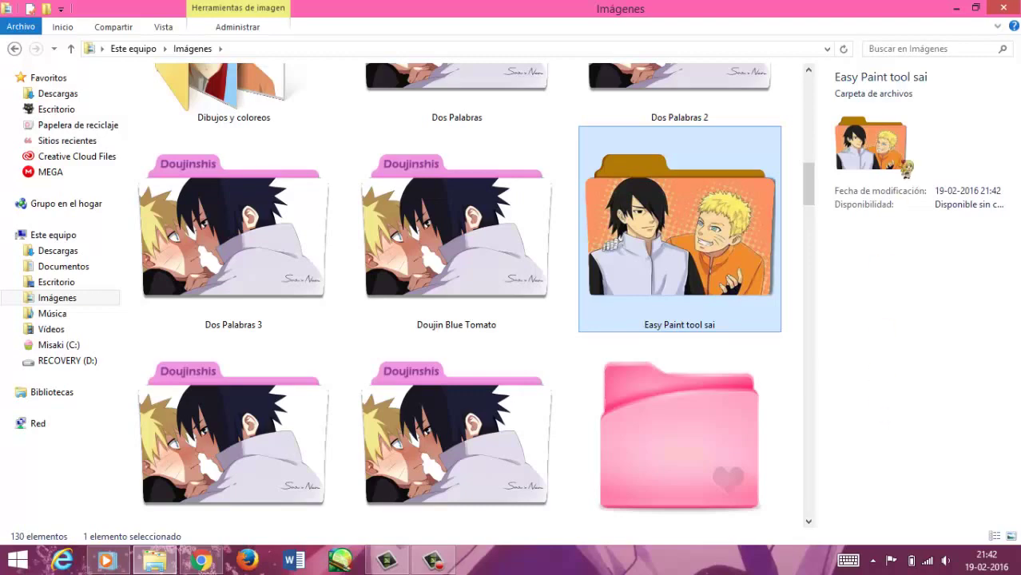
left_click(956, 8)
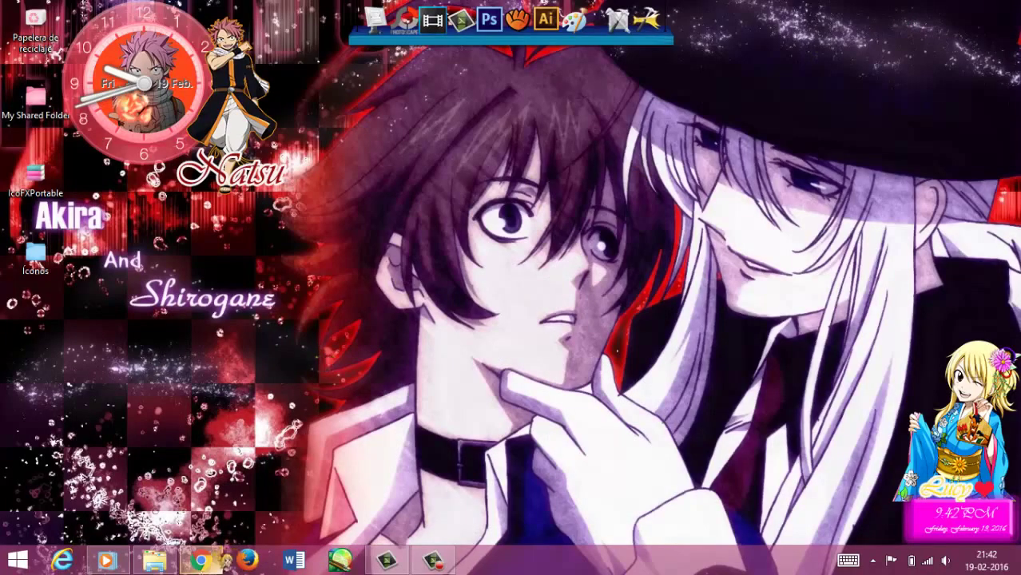
Switch to Chrome and examine the resource download links in the blog post "Tutorial para crear íconos para carpetas"
left_click(202, 561)
left_click(217, 11)
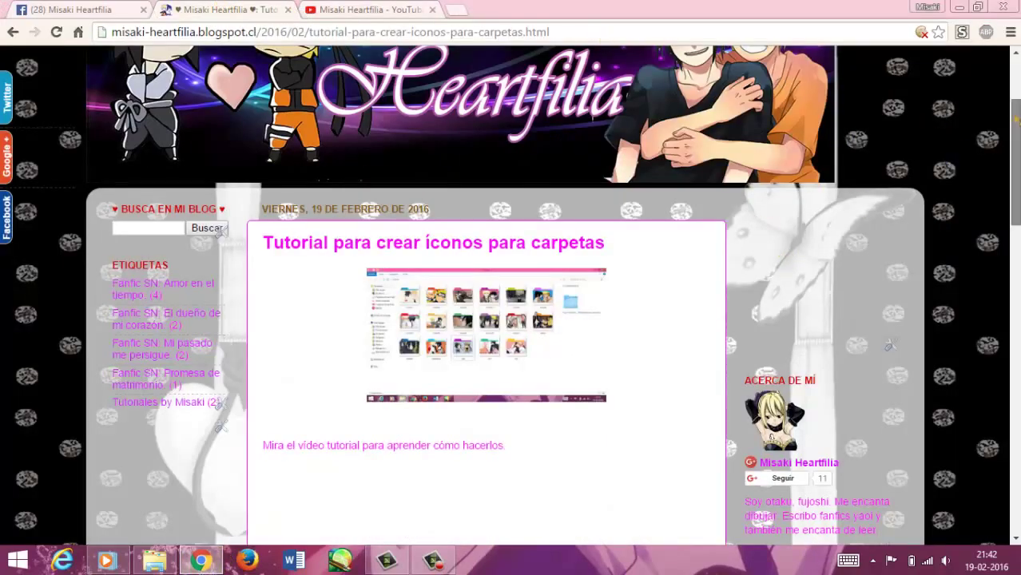
scroll(785, 257, "down", 2)
scroll(501, 514, "down", 3)
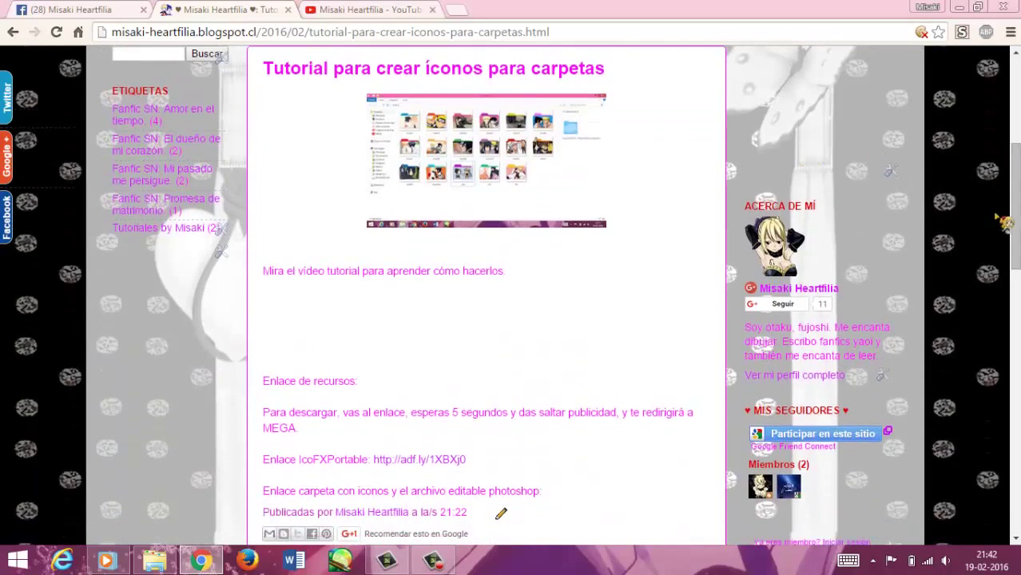
scroll(486, 319, "down", 4)
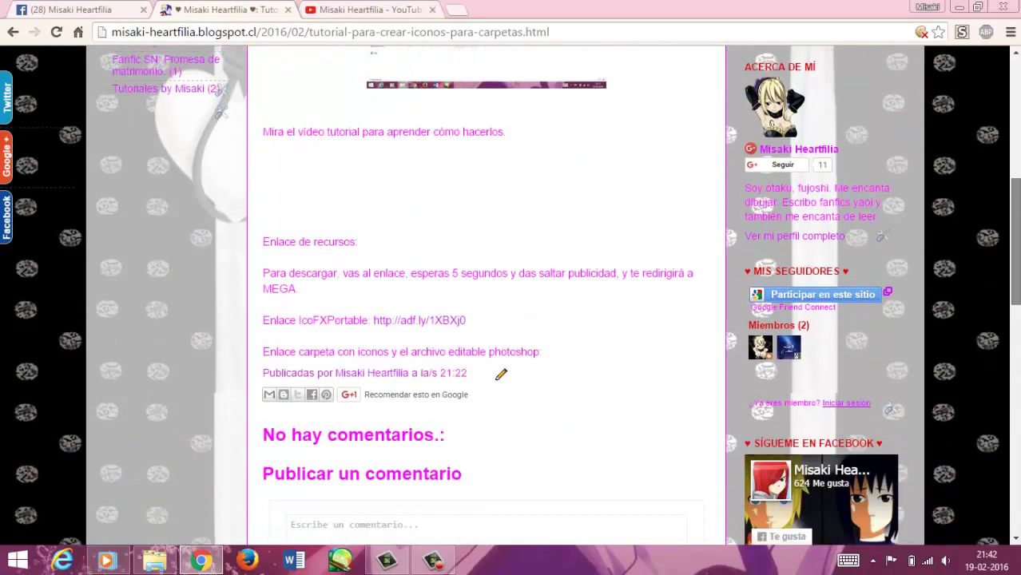
scroll(485, 319, "up", 5)
scroll(516, 296, "up", 1)
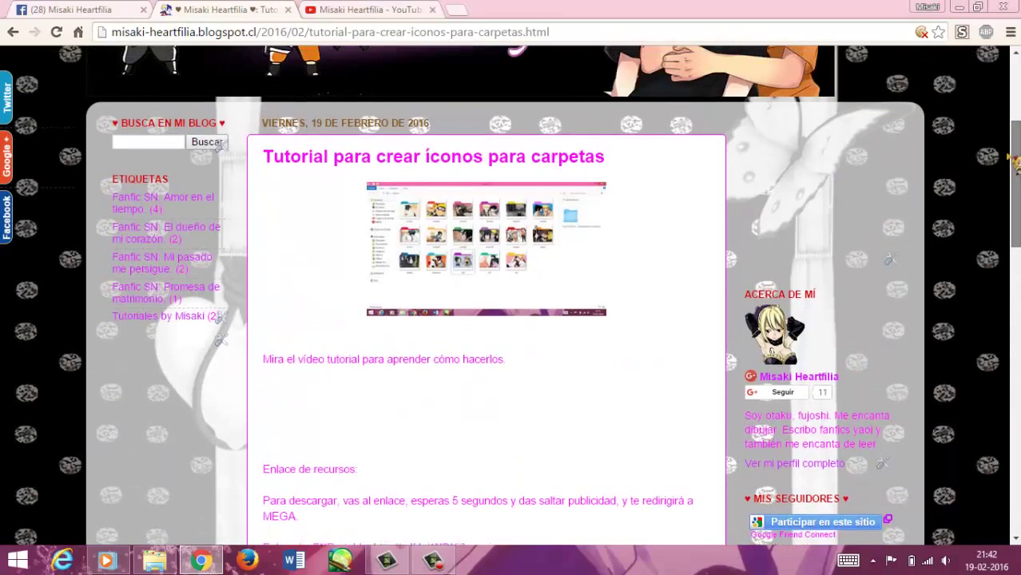
scroll(511, 296, "down", 4)
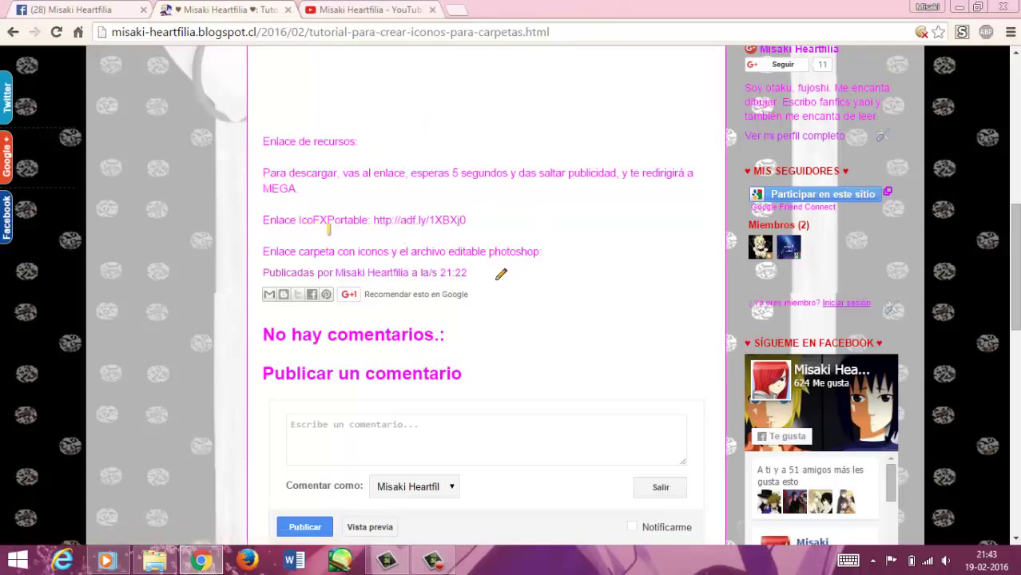
Follow the blog post's IcoFXPortable adf.ly link, skip the advertisement, leave the ad page and view the MEGA download page
left_click(411, 222)
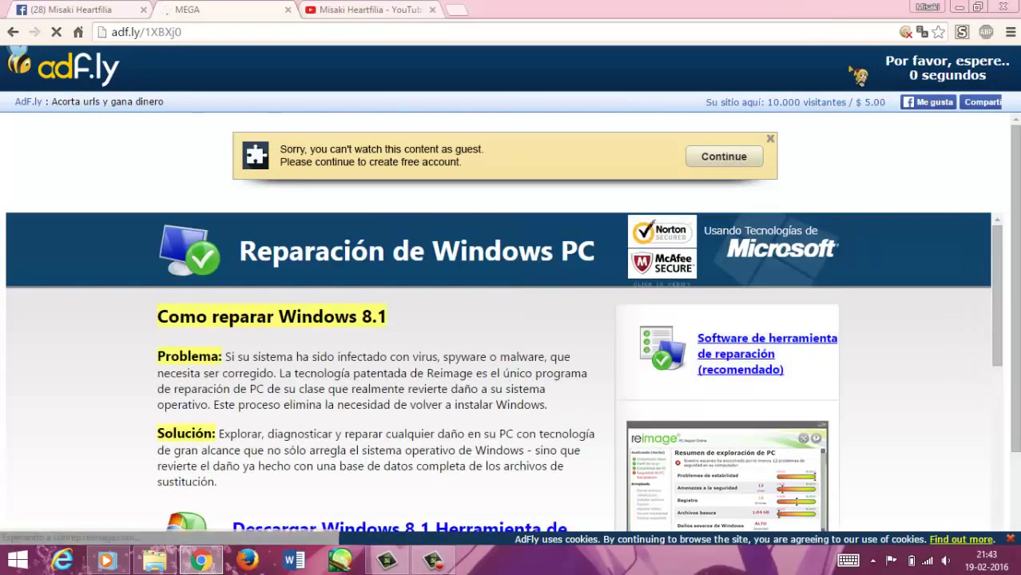
left_click(865, 73)
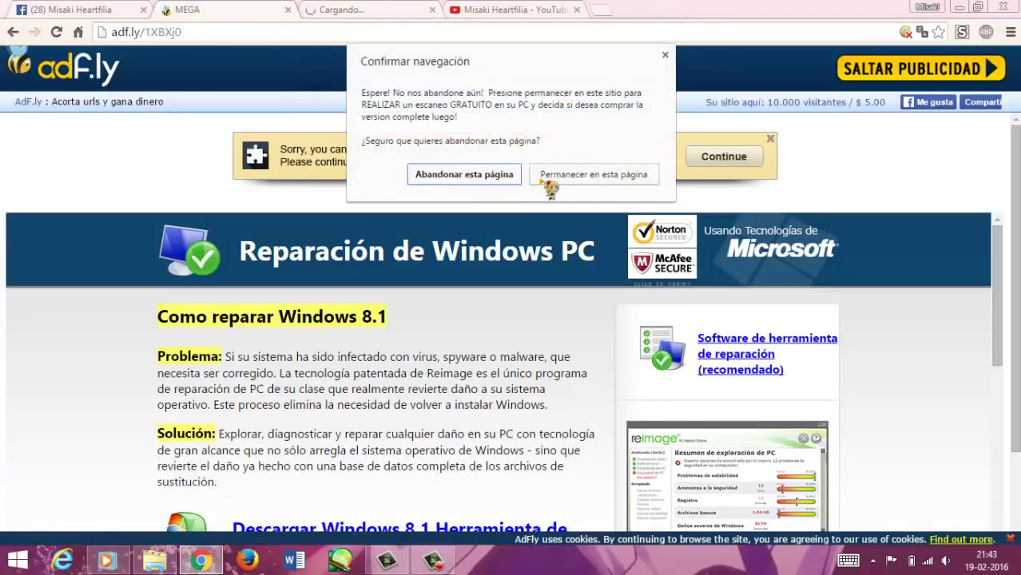
left_click(465, 174)
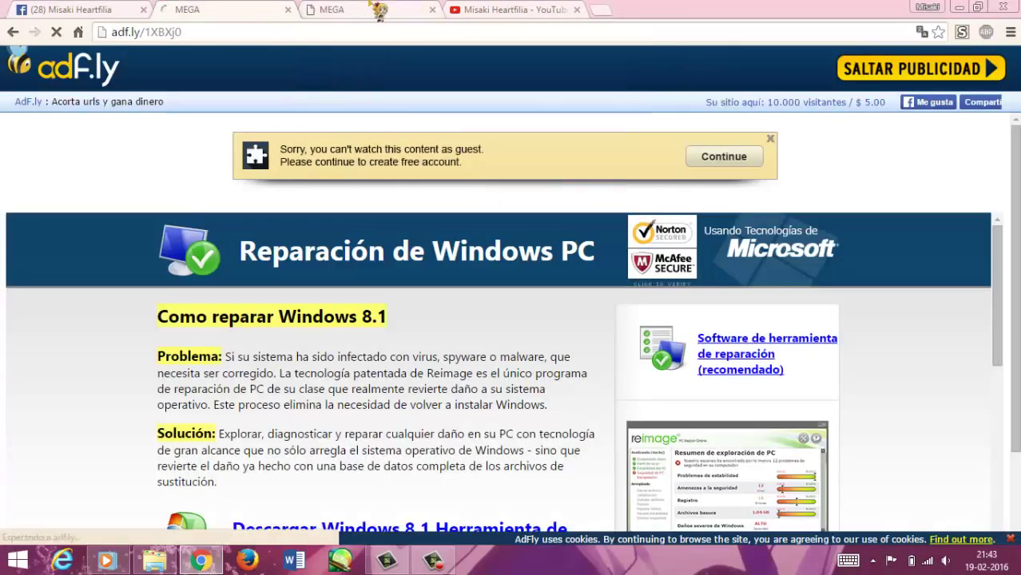
left_click(378, 10)
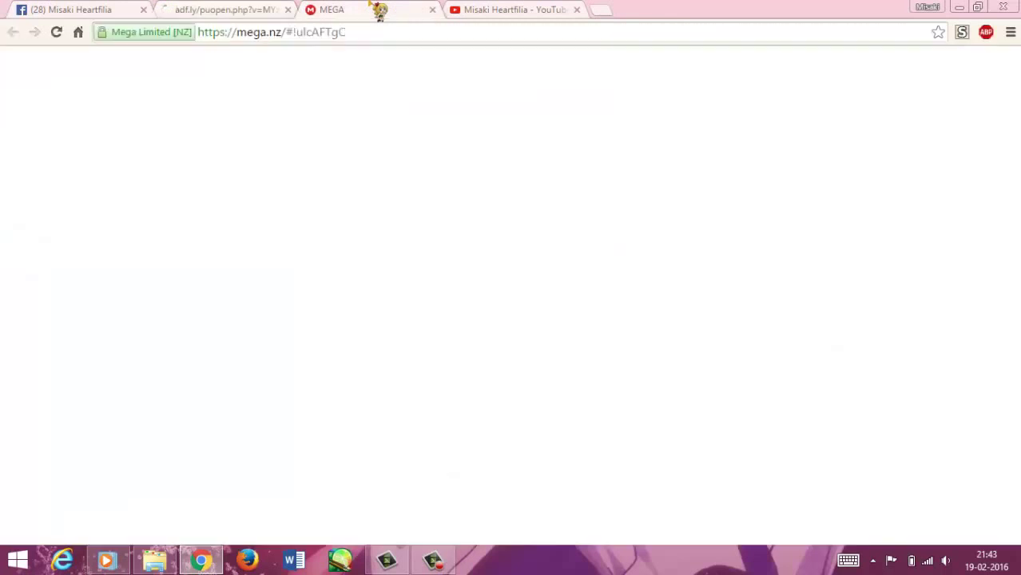
Close the leftover adf.ly tab, then close the MEGA download page after dismissing its decryption key request
left_click(288, 10)
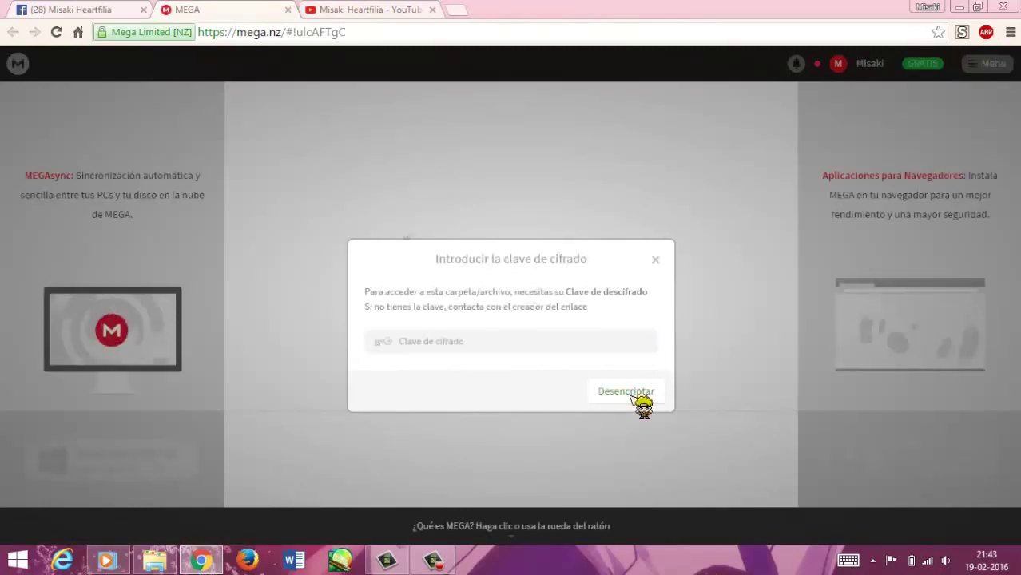
left_click(655, 260)
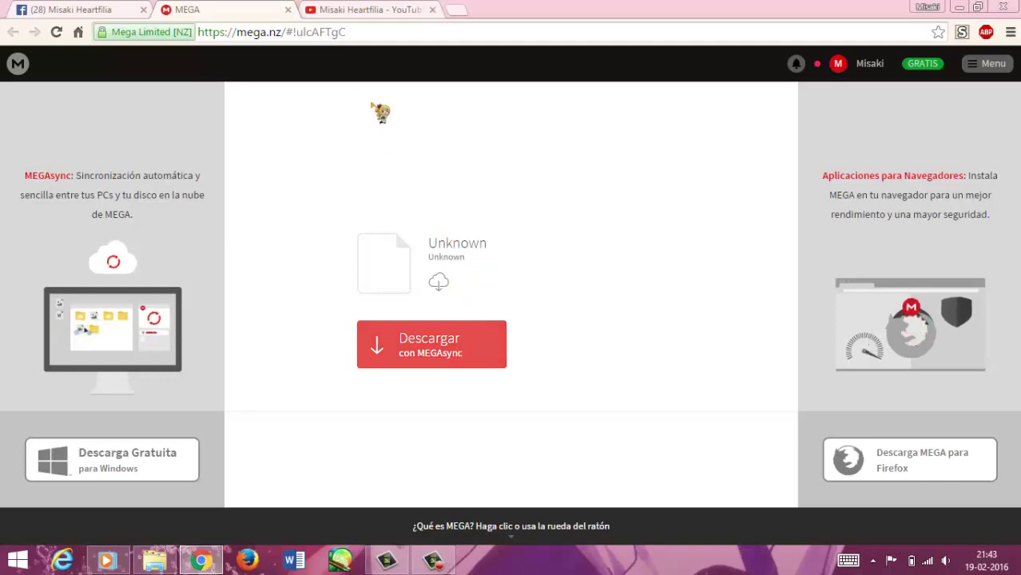
left_click(289, 9)
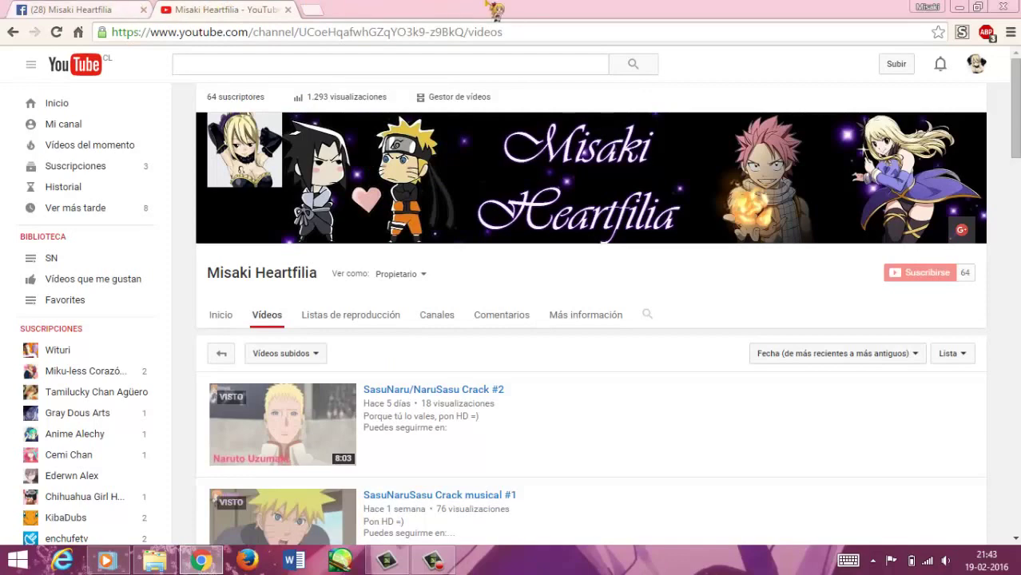
View the creator's Facebook page and YouTube channel videos, and minimize the browser
left_click(100, 10)
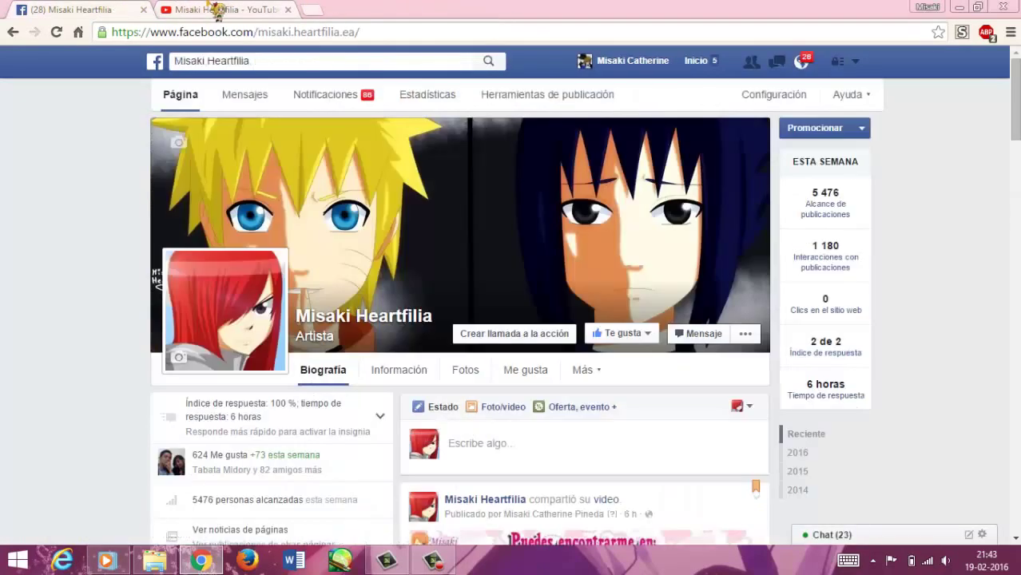
left_click(216, 9)
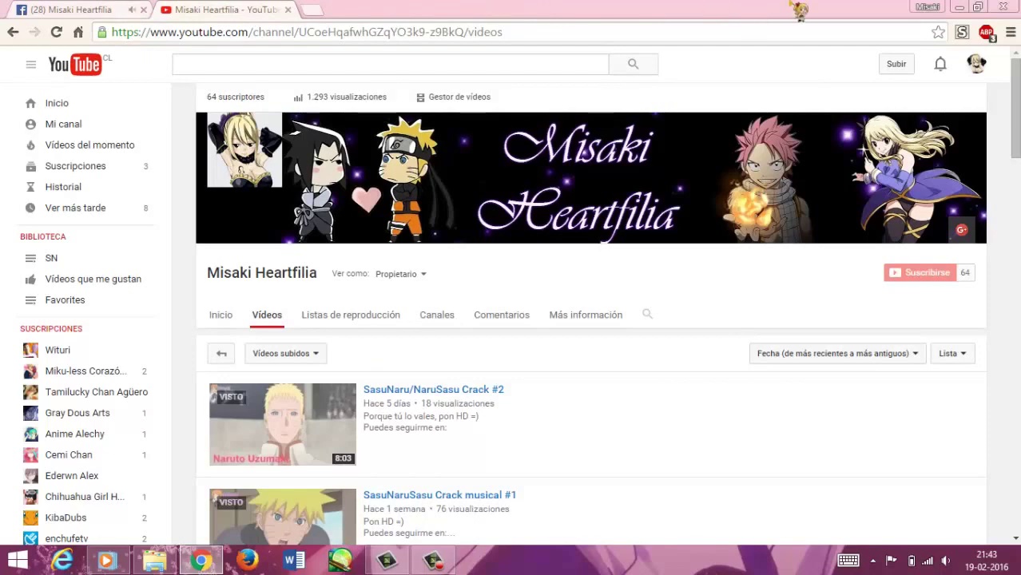
left_click(958, 7)
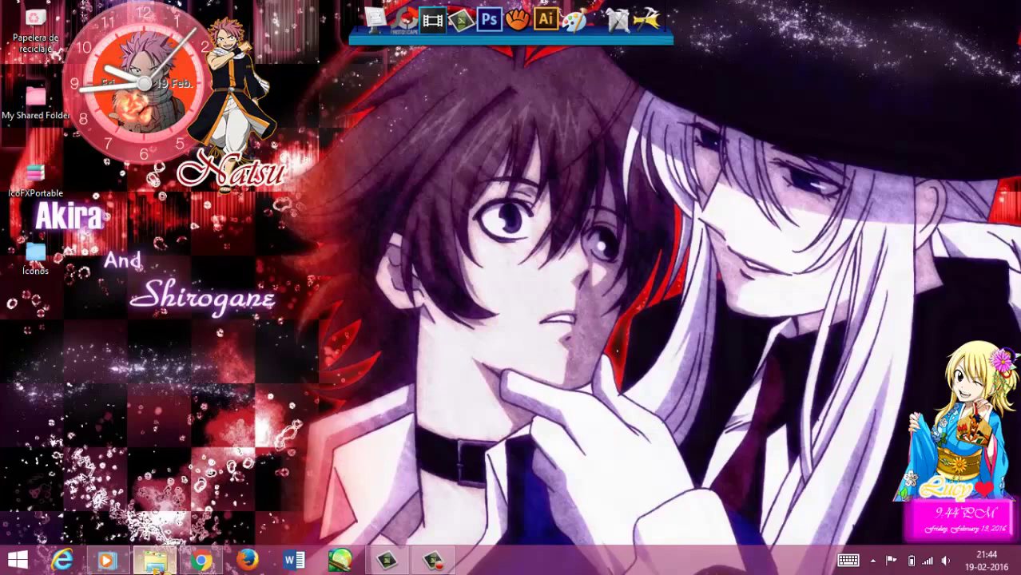
Switch to File Explorer and open the Escritorio location
left_click(154, 560)
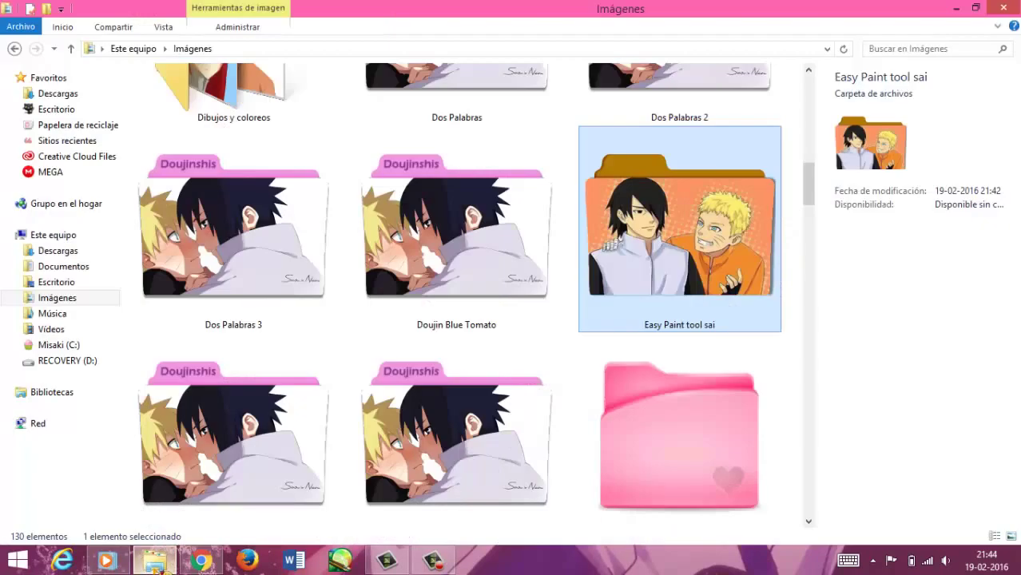
left_click(54, 110)
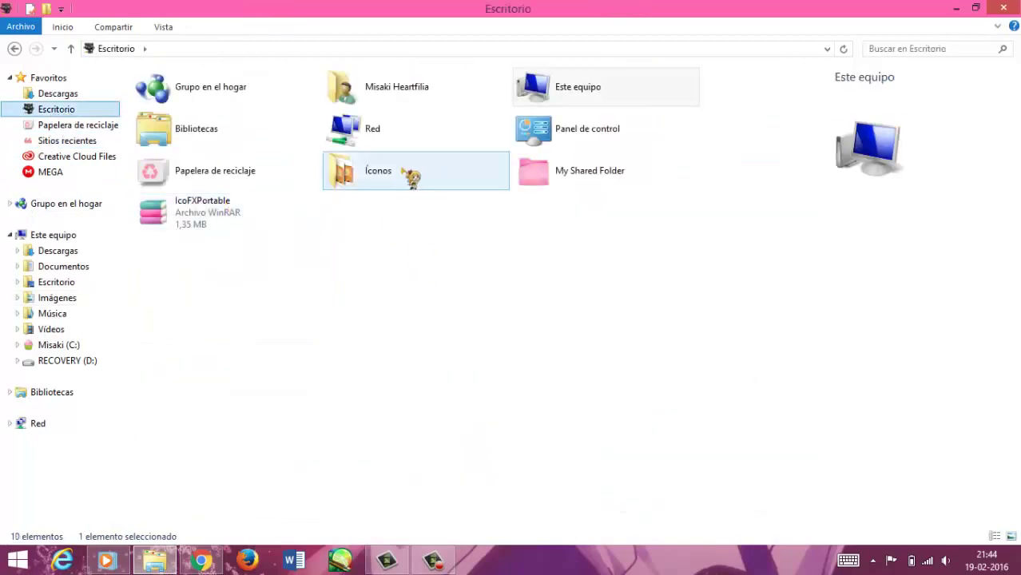